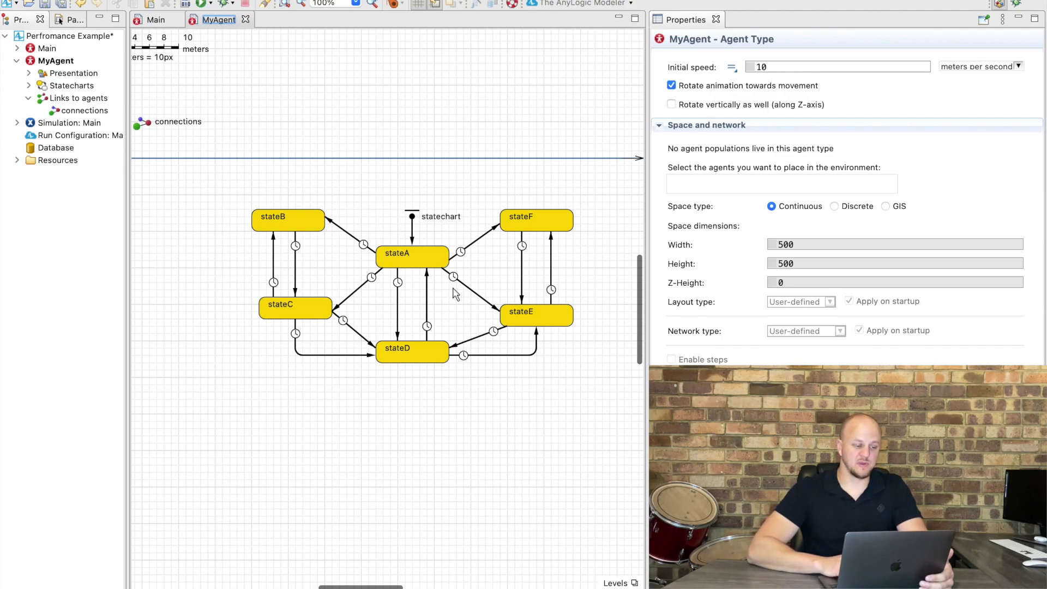
# Switch to the Main agent, run the model, and show the simulation's time and event details
pyautogui.hscroll(2, 456, 295)
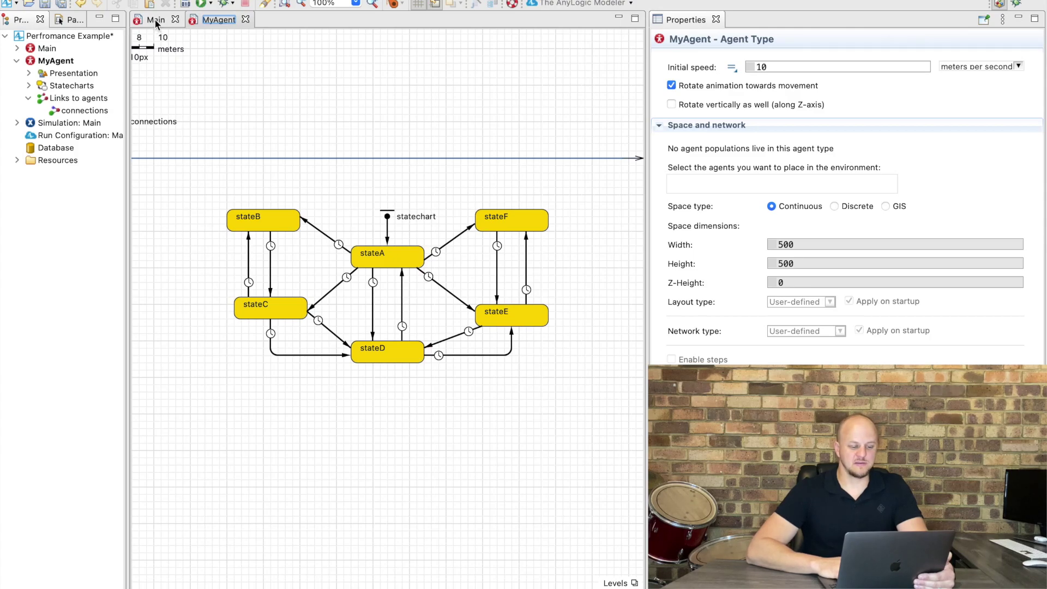
pyautogui.click(155, 20)
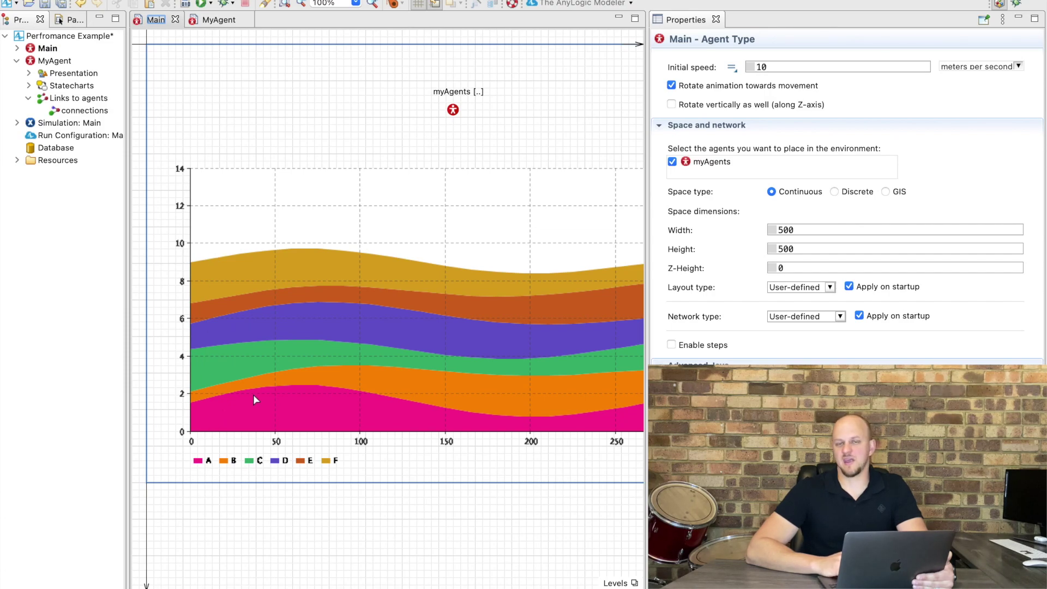
pyautogui.click(201, 4)
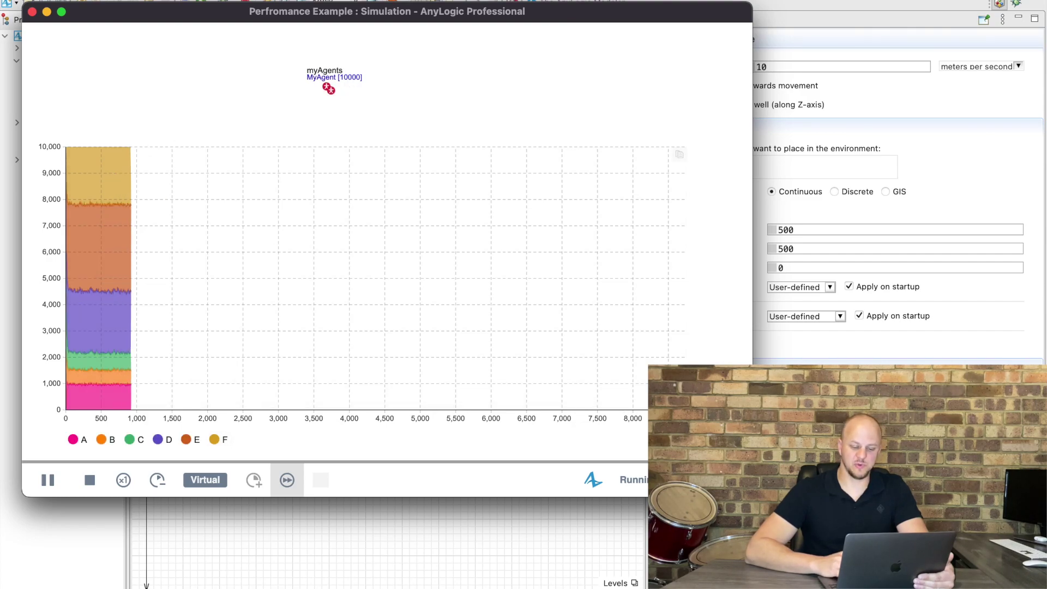
pyautogui.click(594, 480)
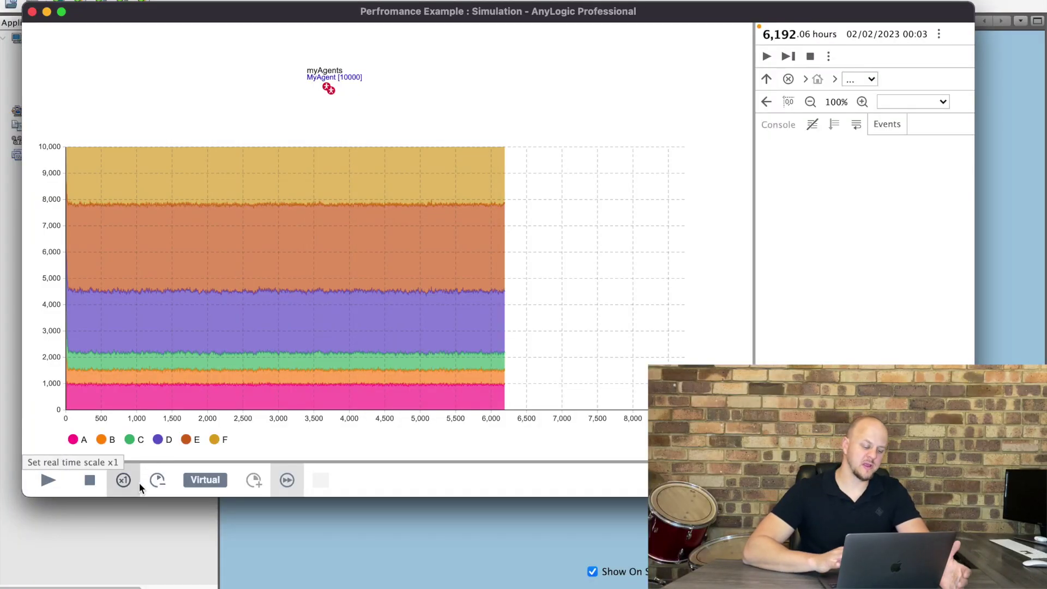
# Bring VisualVM forward and select the AnyLogicDatabase process in its applications list
pyautogui.click(263, 556)
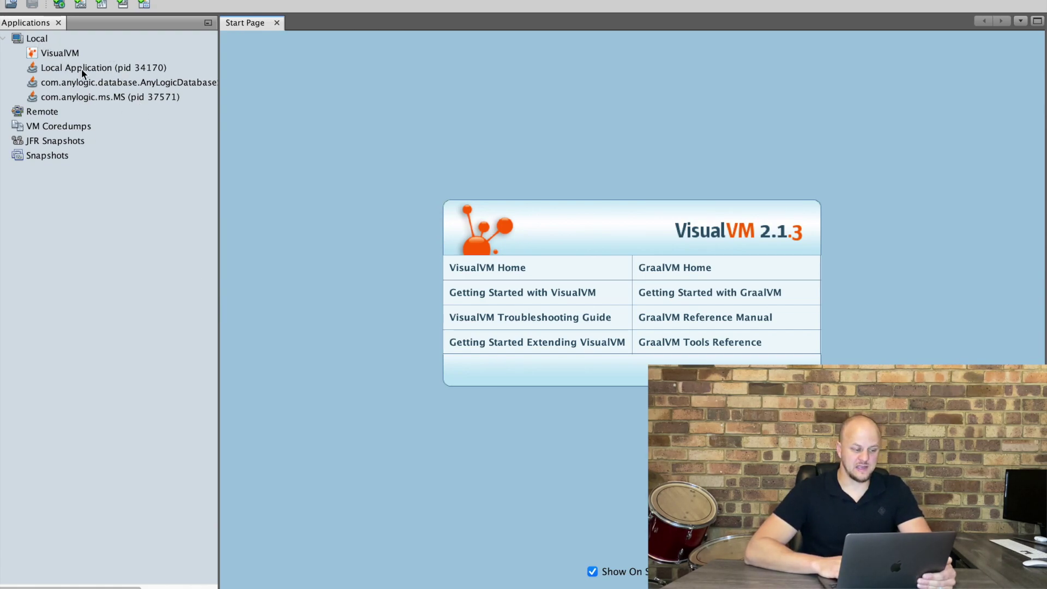
pyautogui.click(60, 84)
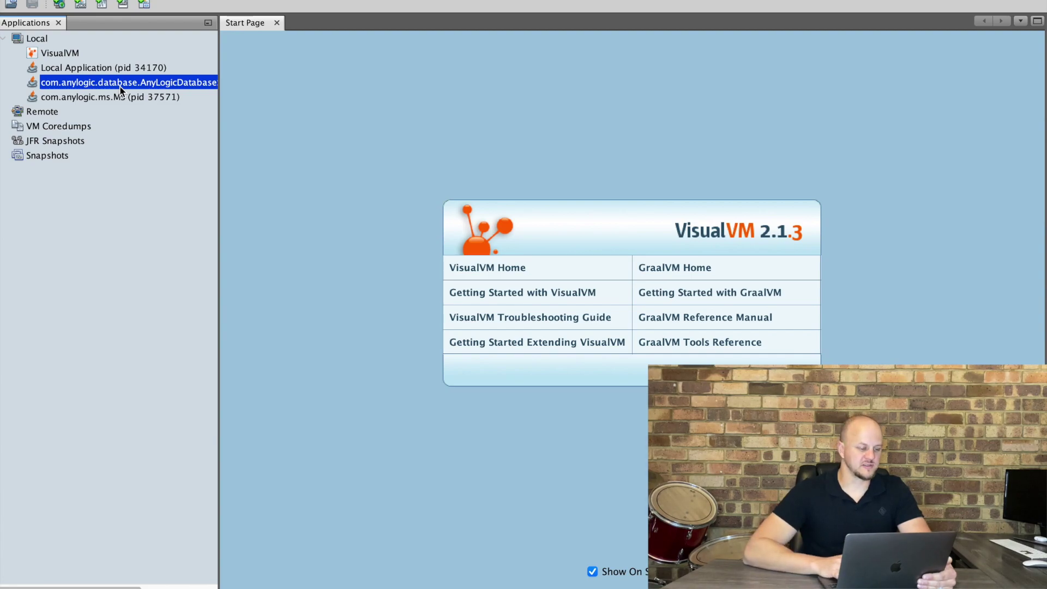
# Open the com.anylogic.ms.MS process in VisualVM and show its Monitor graphs
pyautogui.click(104, 99)
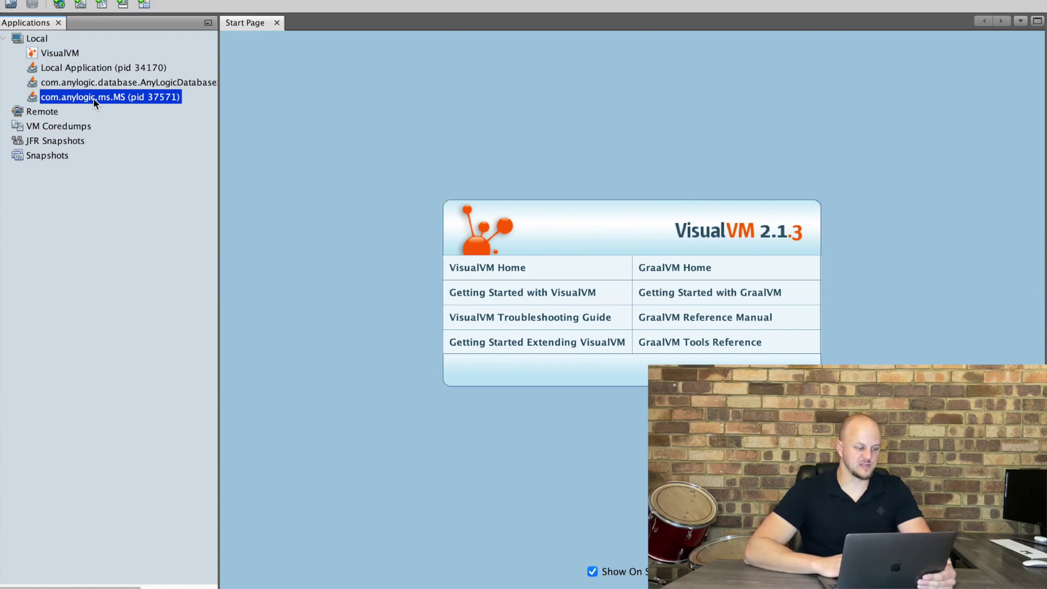
pyautogui.doubleClick(93, 98)
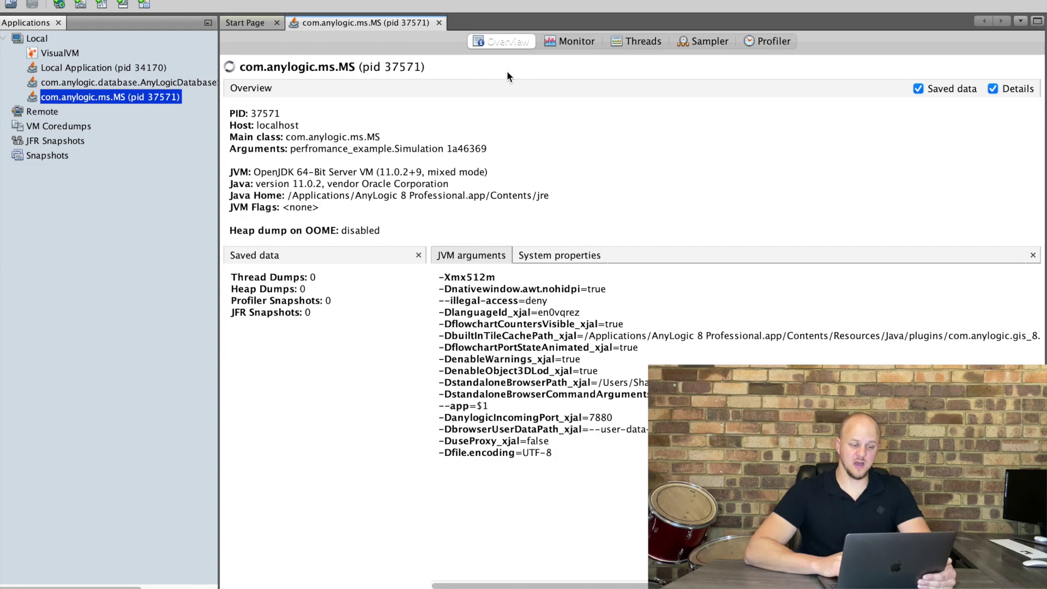
pyautogui.click(557, 42)
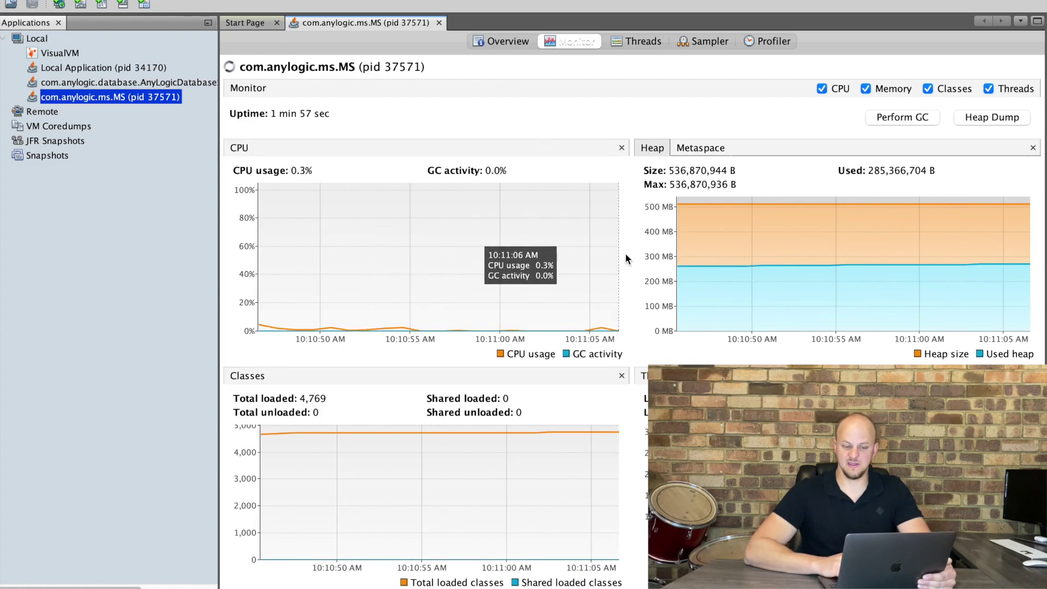
pyautogui.moveTo(696, 282)
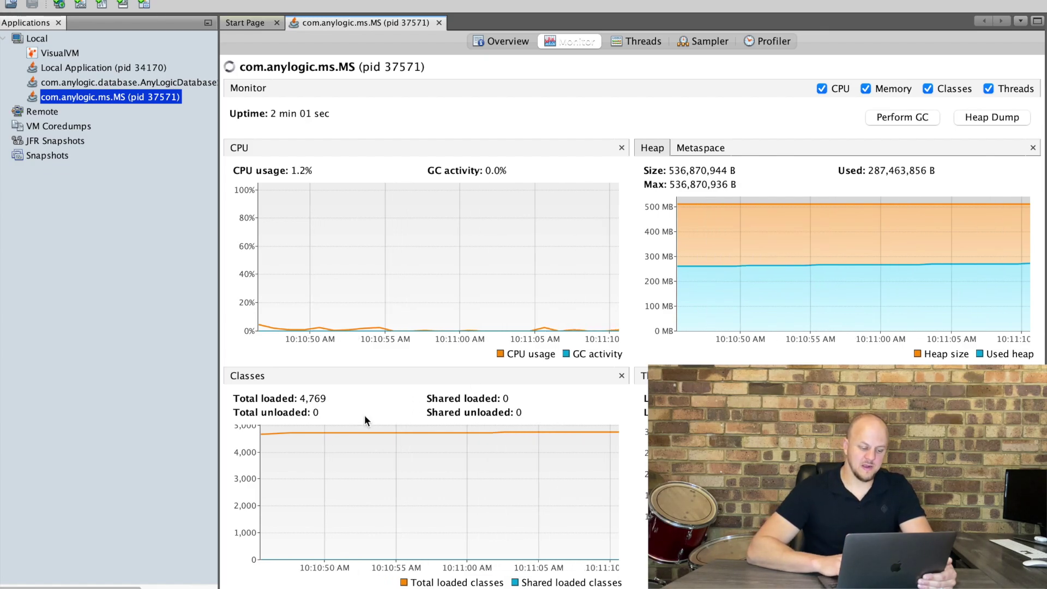
# Resume the AnyLogic simulation run, then return to VisualVM's live monitor
pyautogui.hotkey('ctrl', 'Up')
pyautogui.click(247, 348)
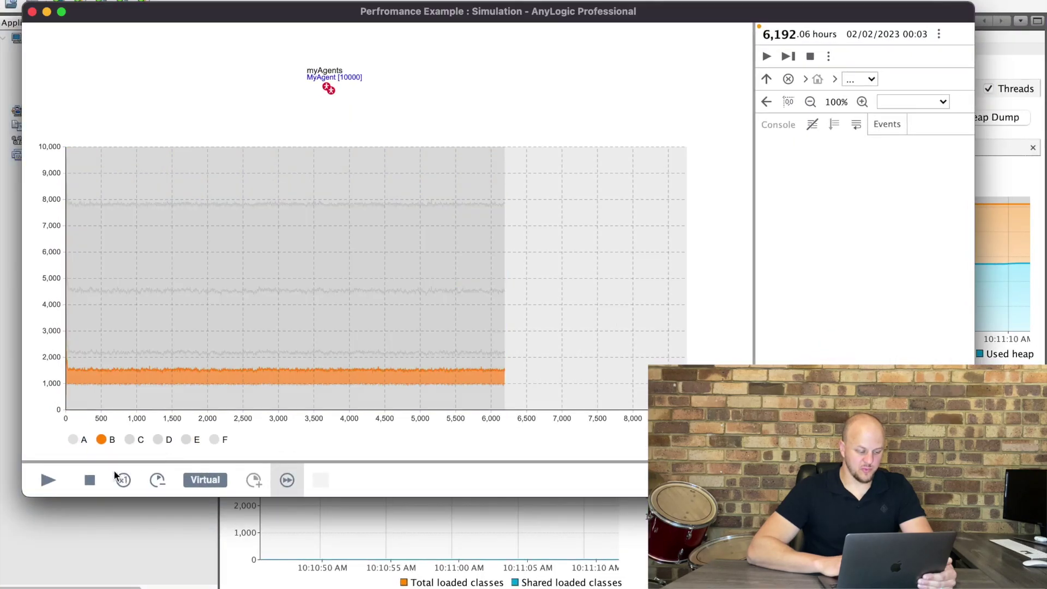
pyautogui.click(20, 394)
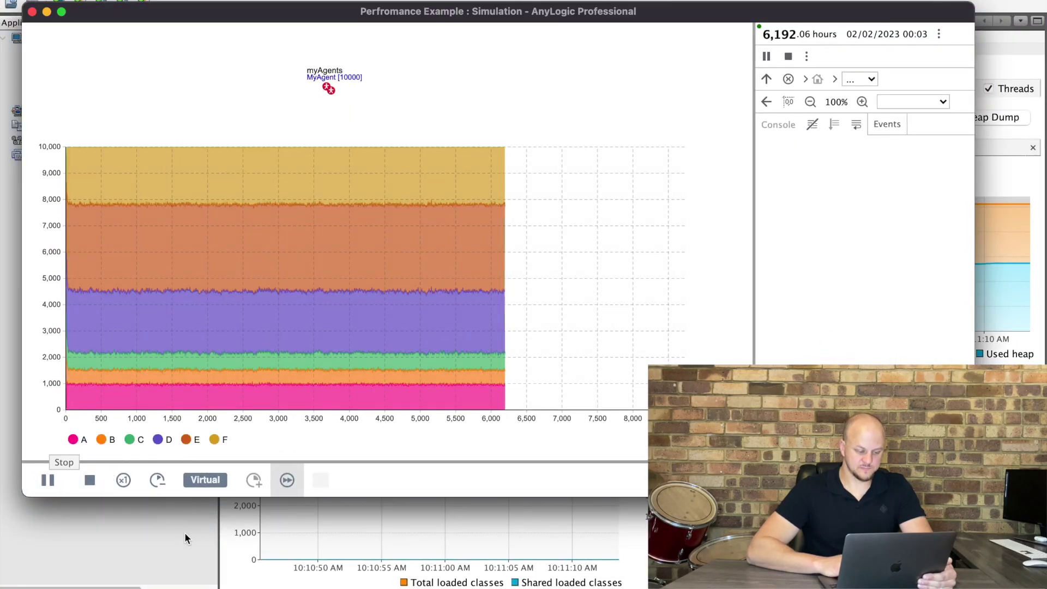
pyautogui.click(221, 562)
pyautogui.moveTo(600, 315)
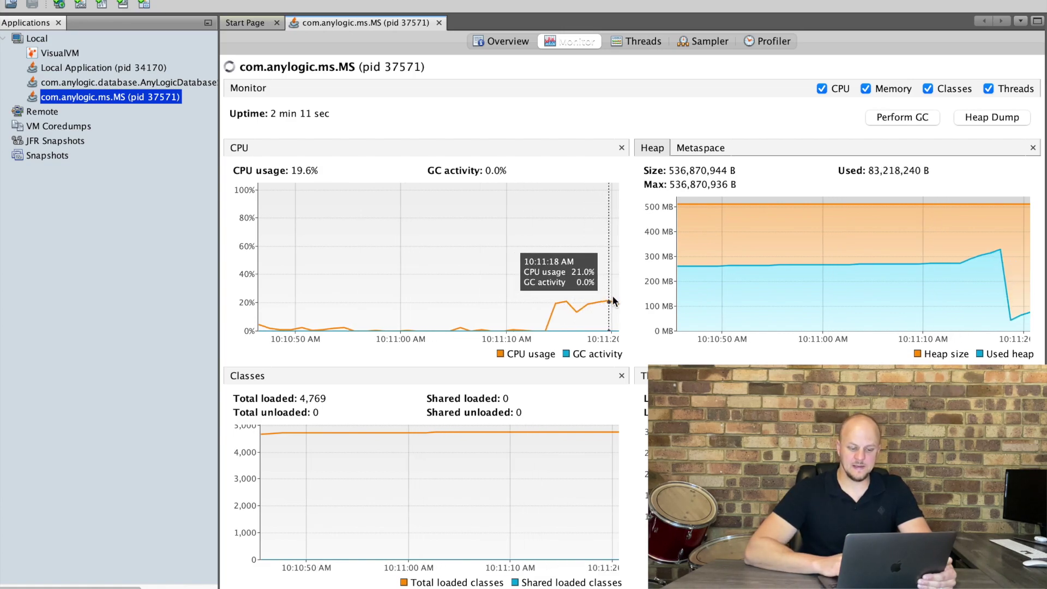
# Start CPU sampling in the Sampler tab while the AnyLogic simulation keeps running
pyautogui.click(700, 43)
pyautogui.click(297, 119)
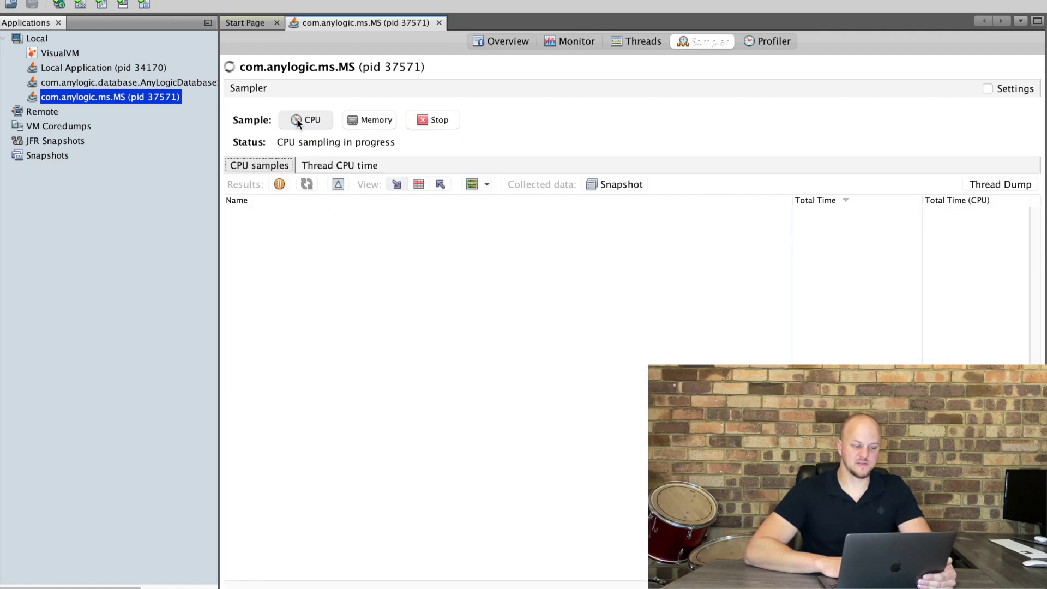
pyautogui.hotkey('ctrl', 'Up')
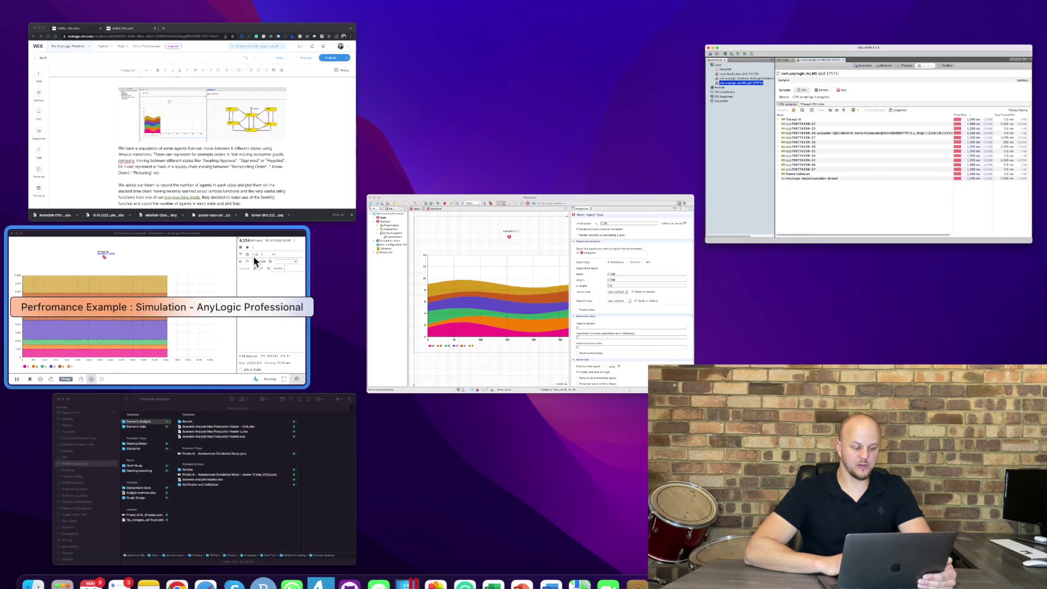
pyautogui.click(253, 256)
pyautogui.click(501, 512)
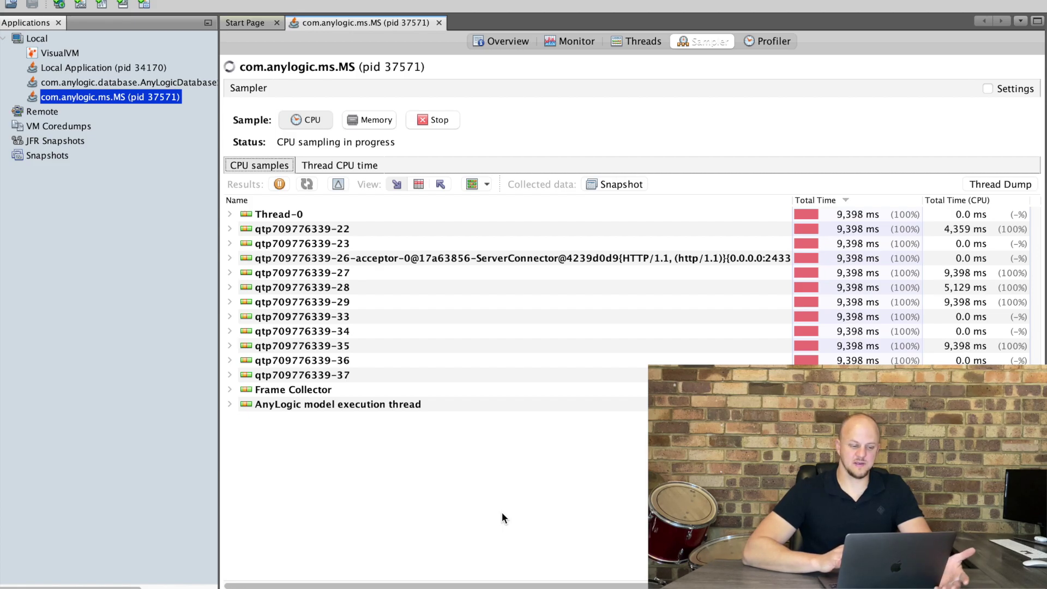
# Stop CPU sampling after about 11 seconds, leaving per-thread times listed
pyautogui.click(434, 117)
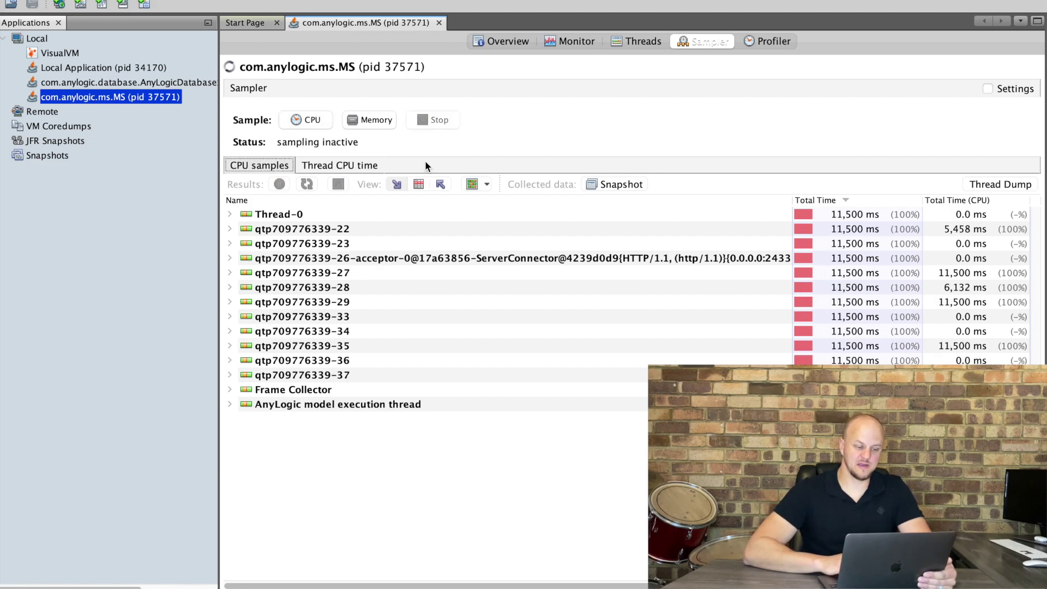
pyautogui.hotkey('ctrl', 'Up')
pyautogui.click(212, 300)
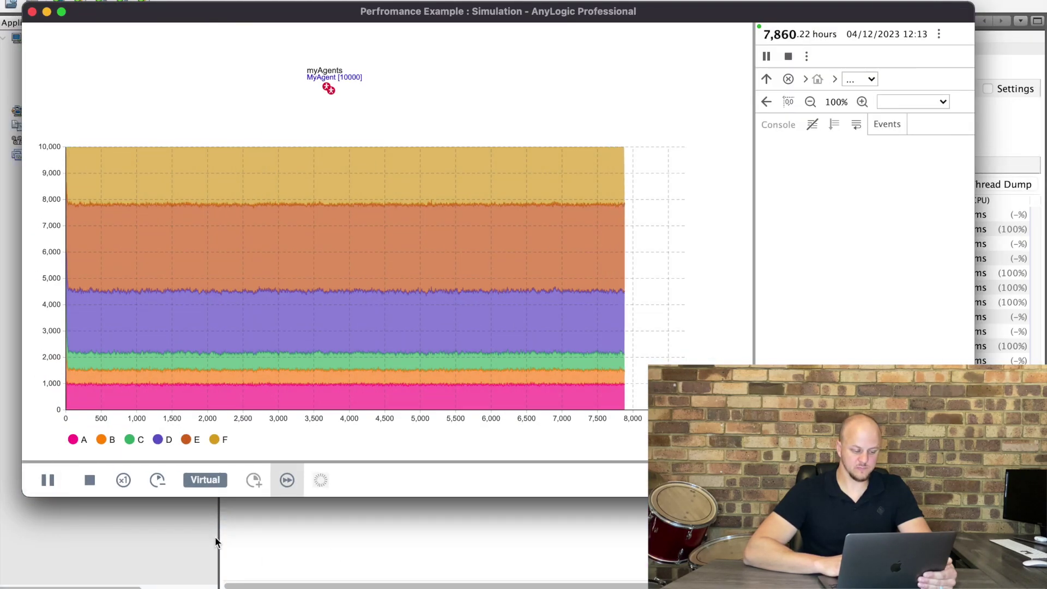
pyautogui.click(440, 542)
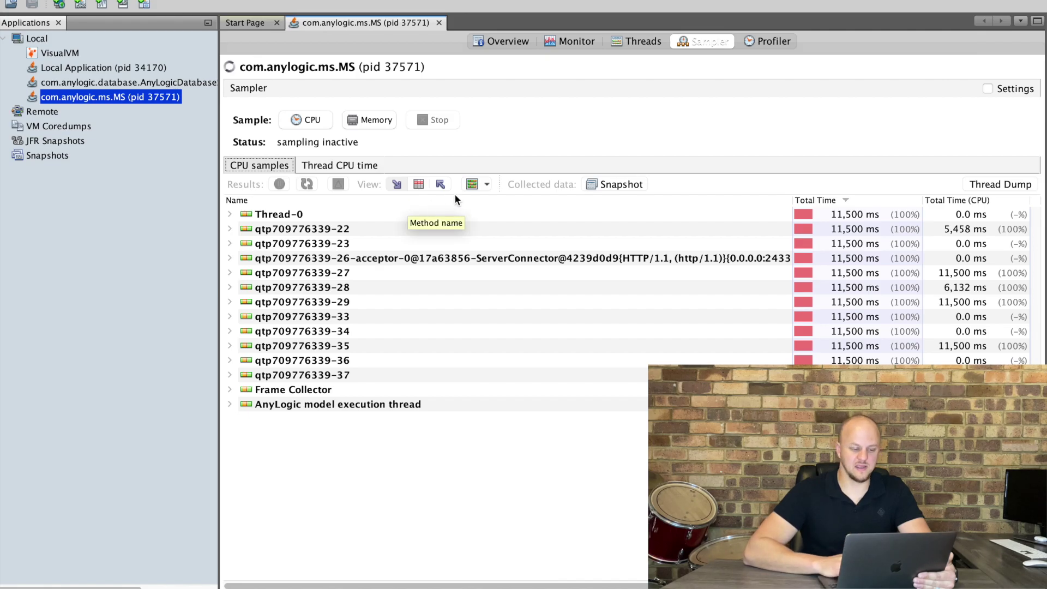
# Filter CPU samples to only the AnyLogic model execution thread and expand its call tree
pyautogui.click(479, 185)
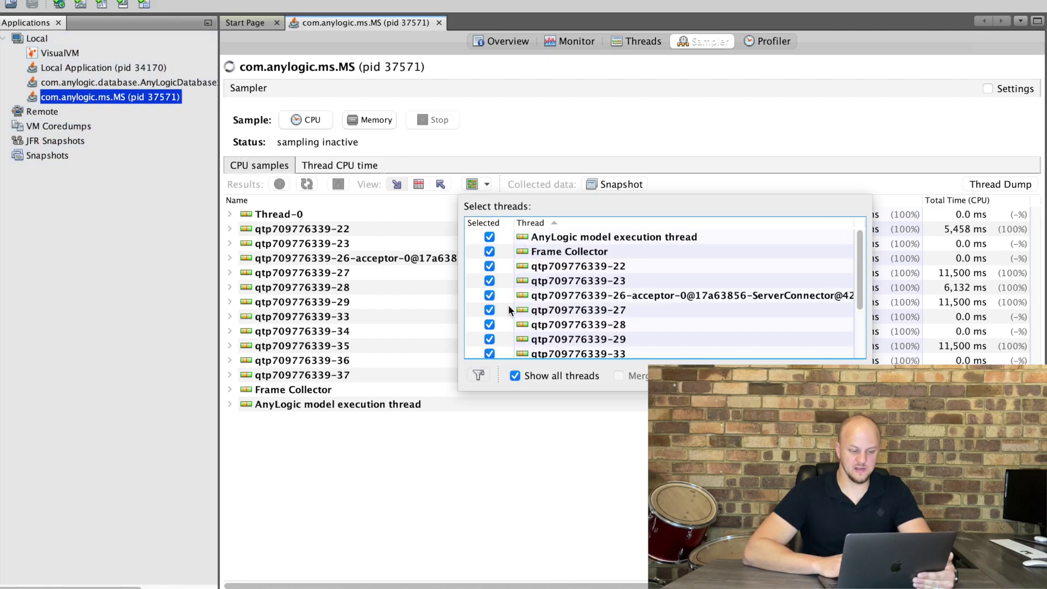
pyautogui.click(515, 375)
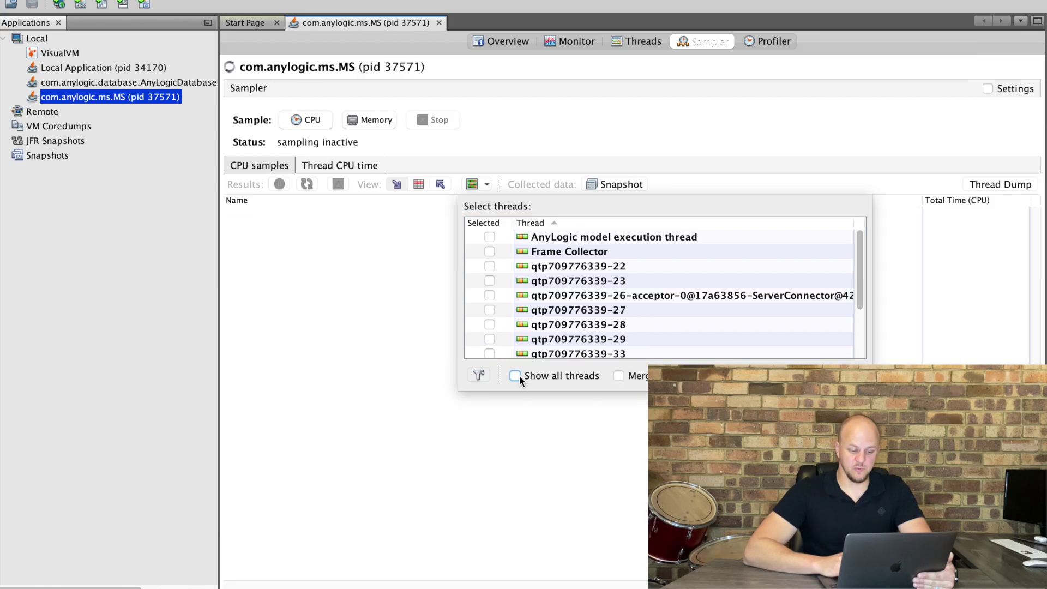
pyautogui.click(489, 236)
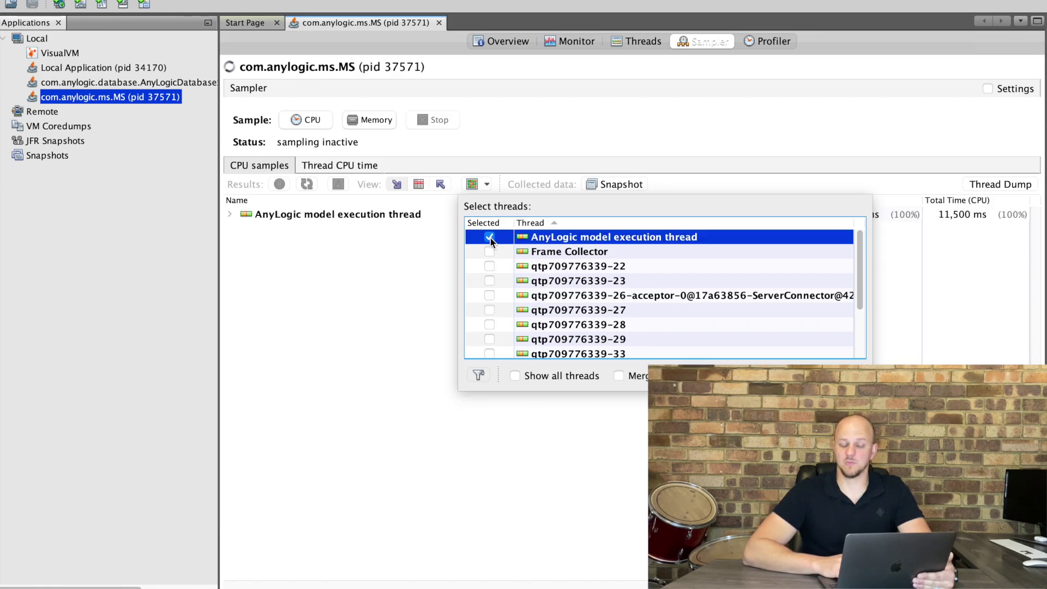
pyautogui.click(370, 266)
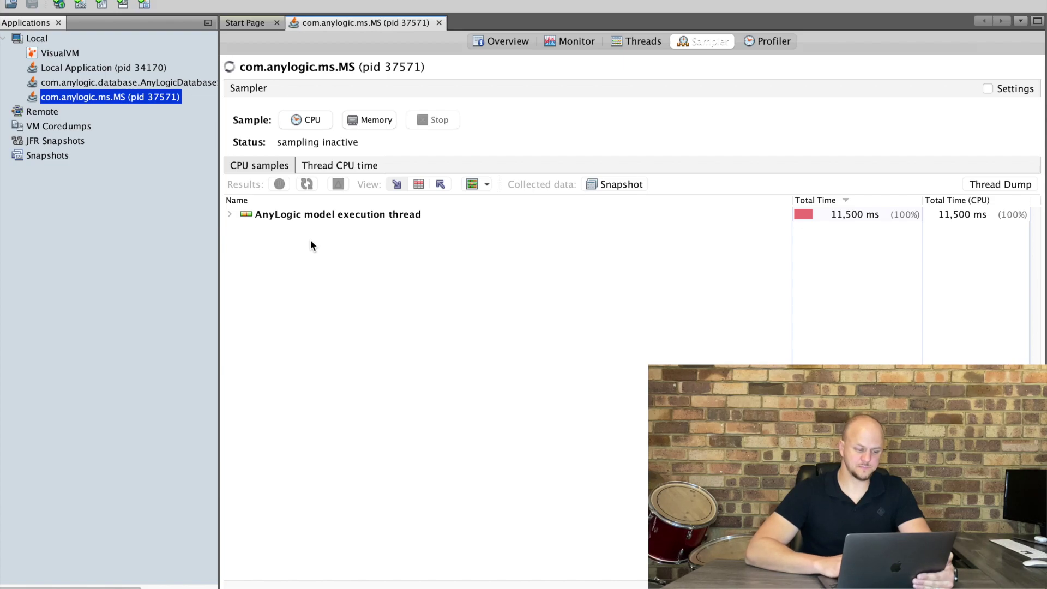
pyautogui.click(230, 215)
pyautogui.click(230, 213)
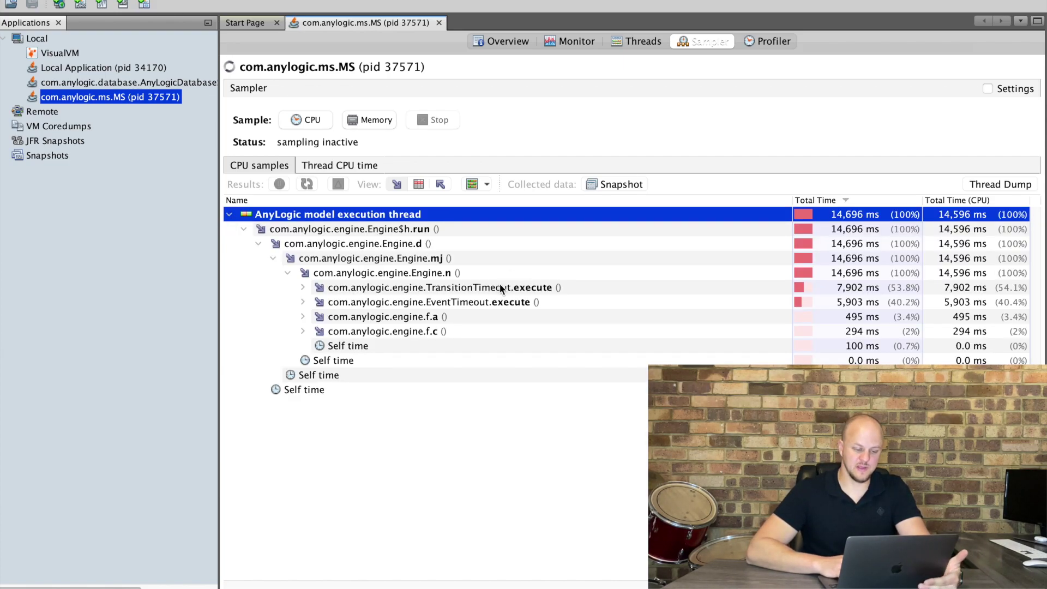
# Expand TransitionTimeout.execute and MyAgent.executeActionOf (49.6%) in the call tree
pyautogui.click(574, 289)
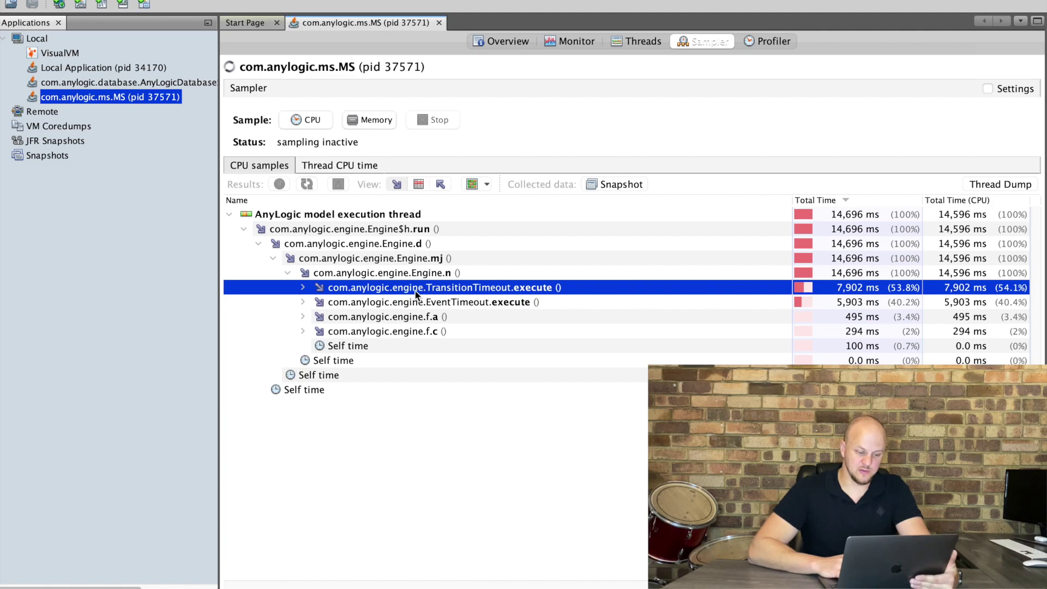
pyautogui.click(302, 288)
pyautogui.click(476, 303)
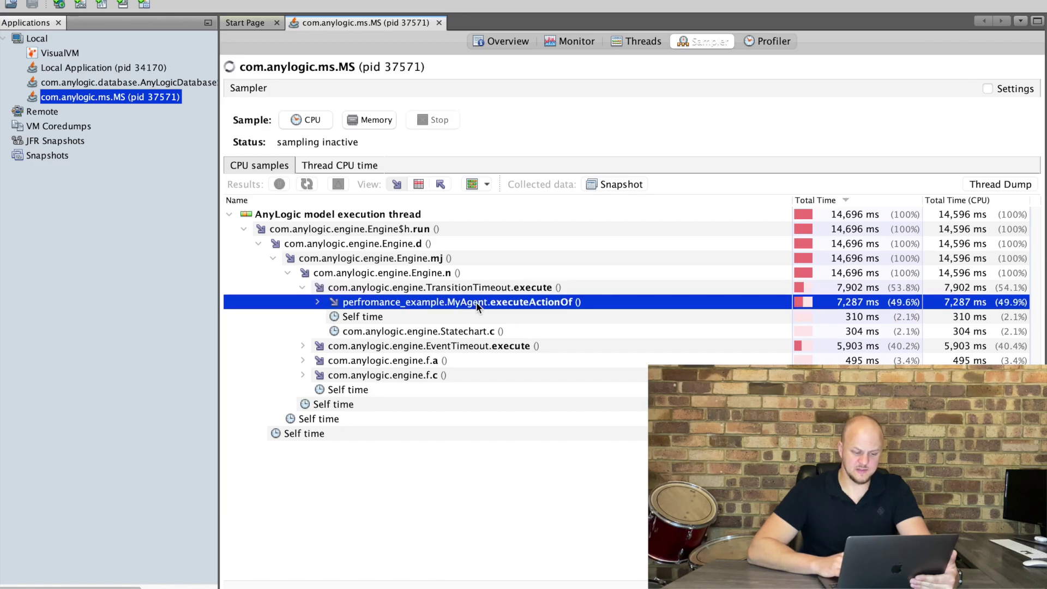
pyautogui.click(317, 302)
# Inspect enterState, exitState and TransitionTimeout.cancel costs, then collapse executeActionOf
pyautogui.click(508, 318)
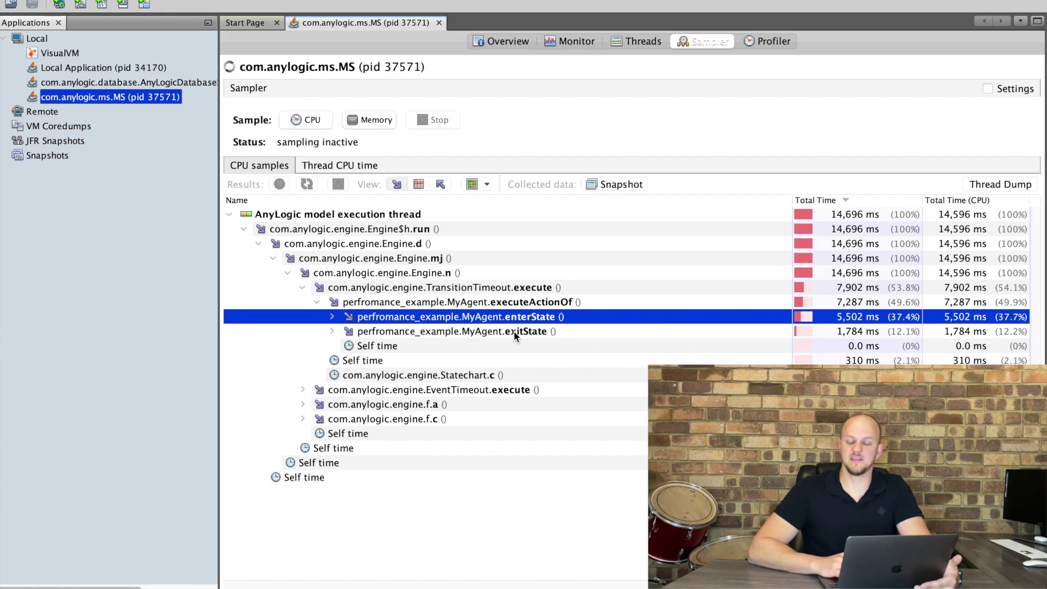
pyautogui.click(514, 330)
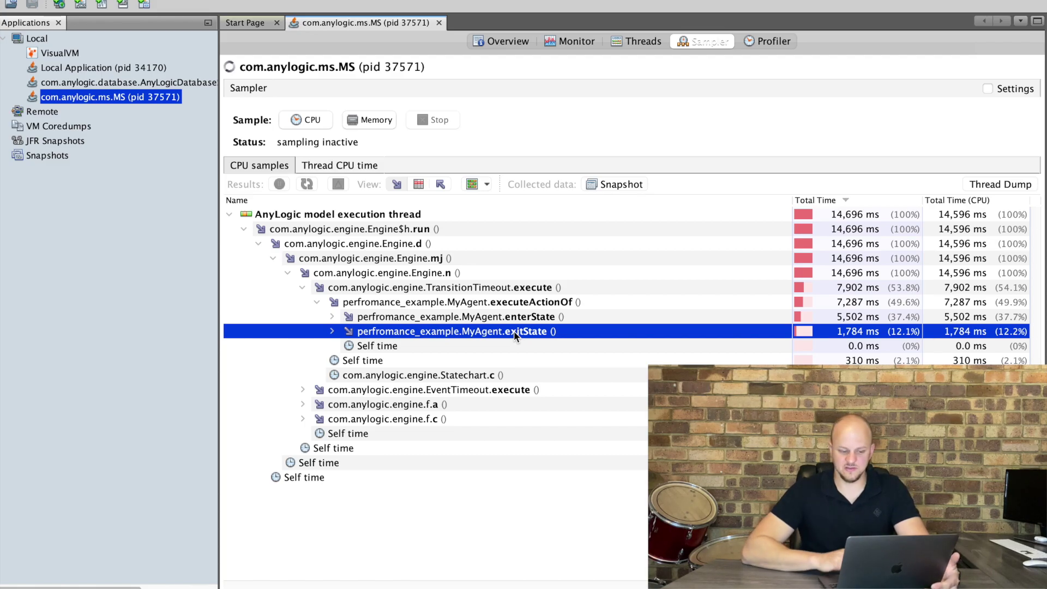
pyautogui.click(332, 332)
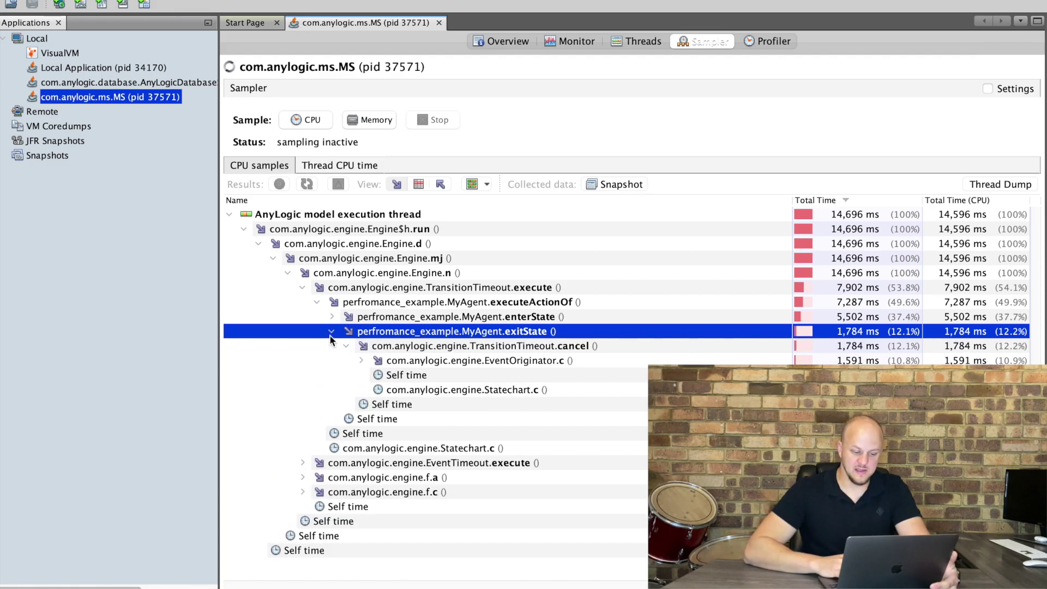
pyautogui.click(564, 347)
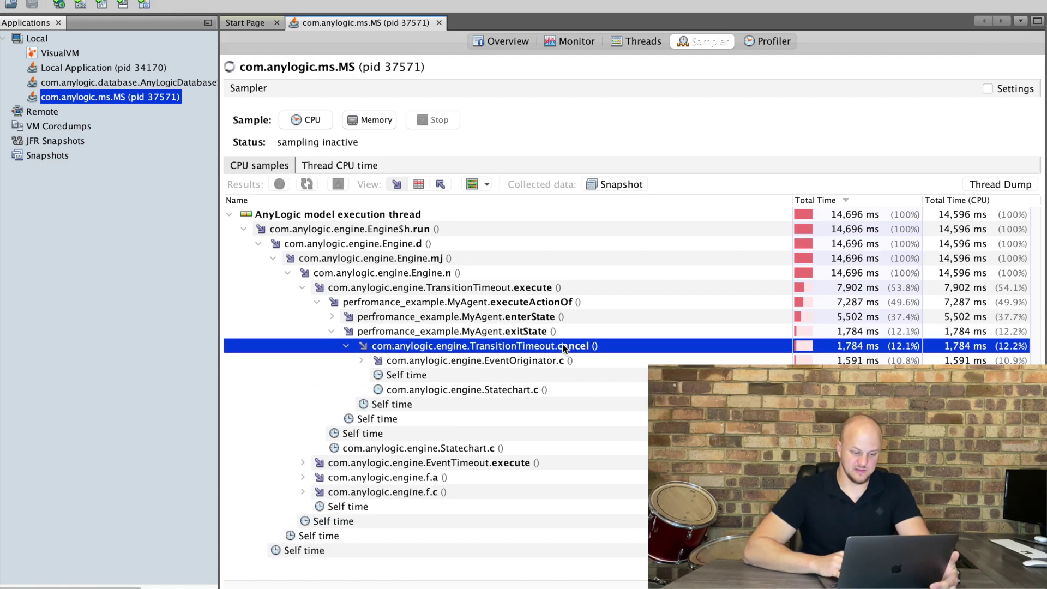
pyautogui.click(335, 318)
pyautogui.click(333, 317)
pyautogui.click(334, 317)
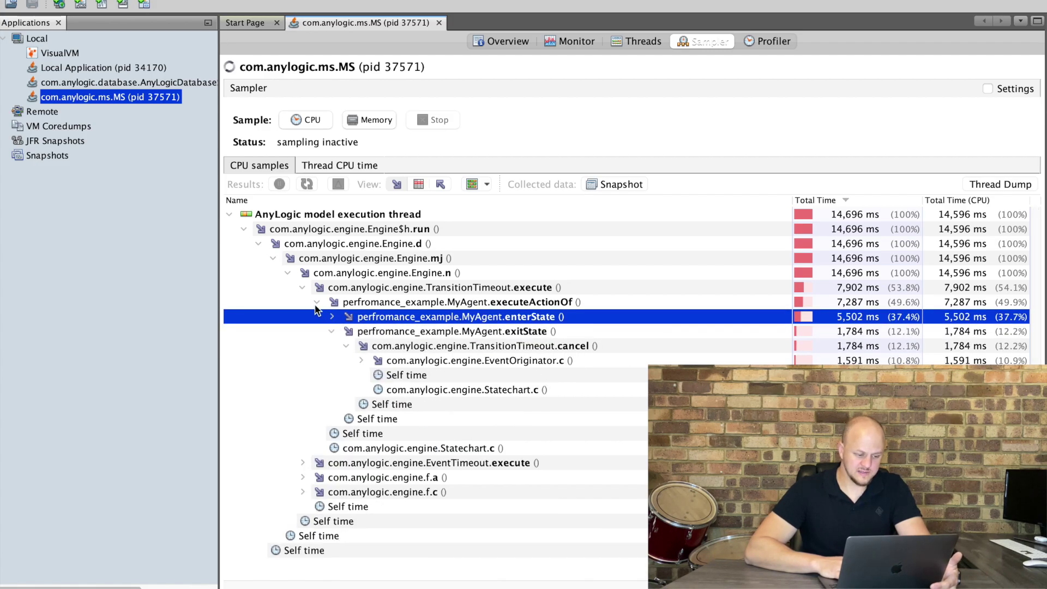
pyautogui.click(315, 304)
# Trace EventTimeout.execute (40.2%) through DataSet.update and Main$5.update to findAll, then collapse Main$5.update
pyautogui.click(381, 347)
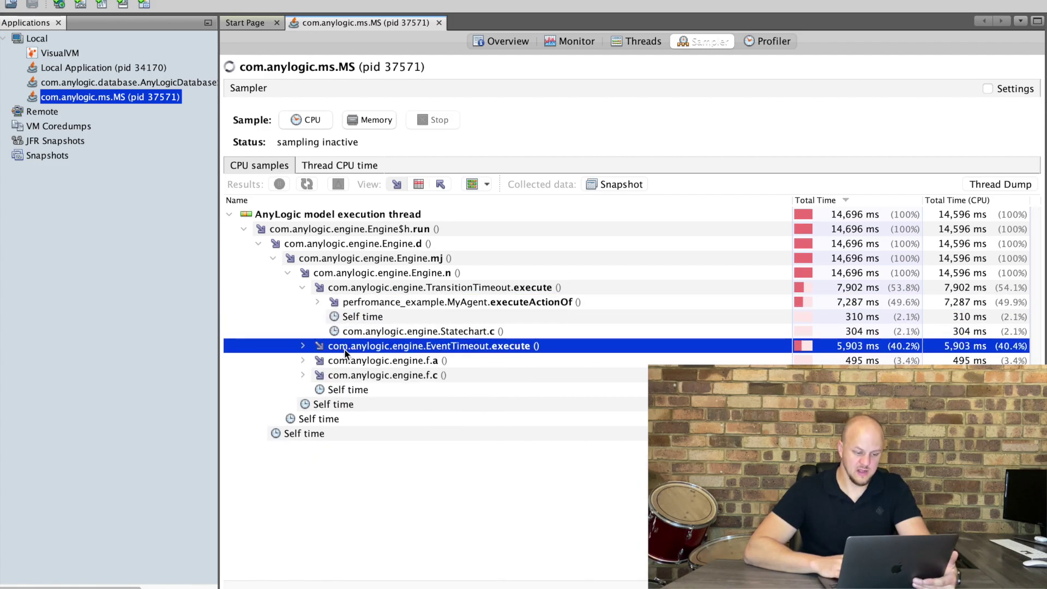
pyautogui.click(303, 346)
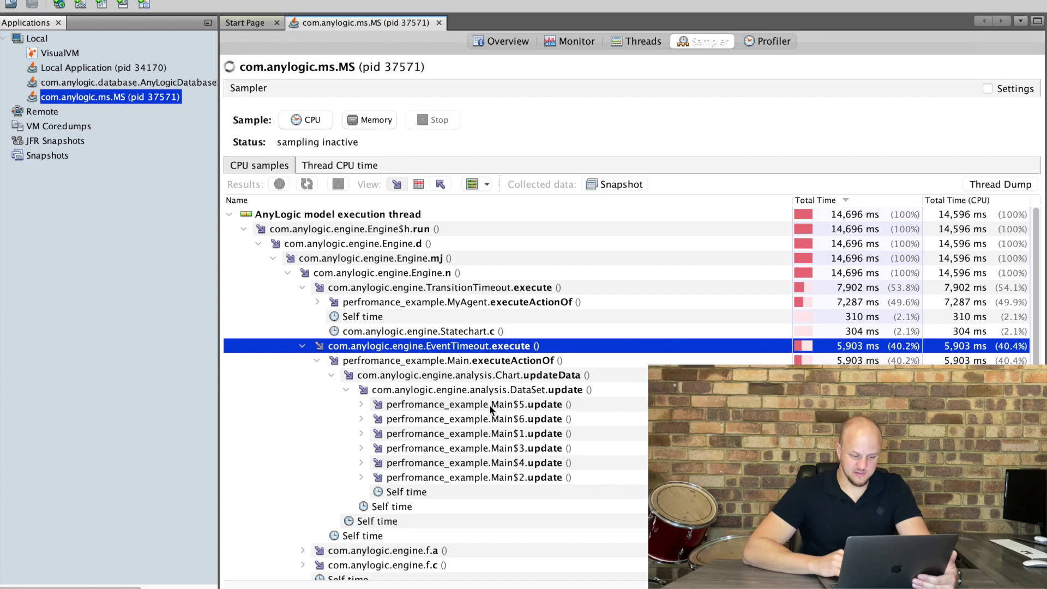
pyautogui.click(537, 392)
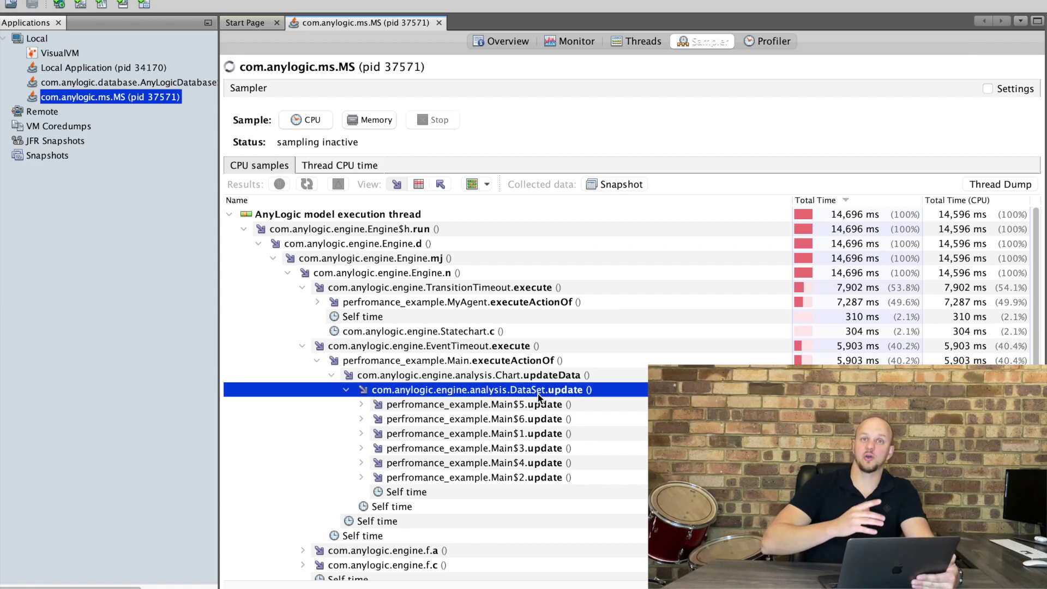
pyautogui.click(512, 403)
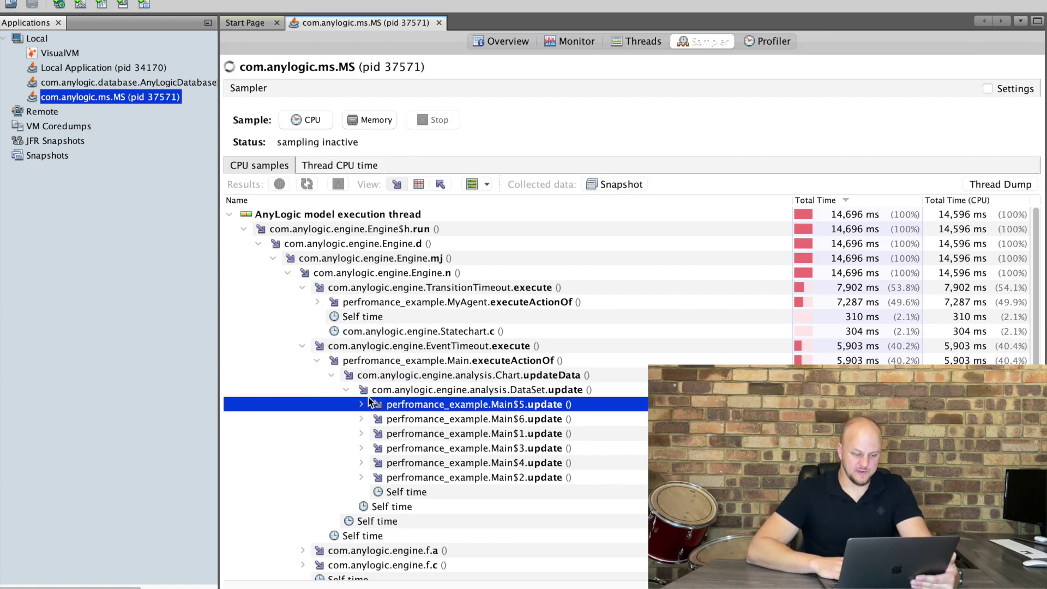
pyautogui.click(361, 406)
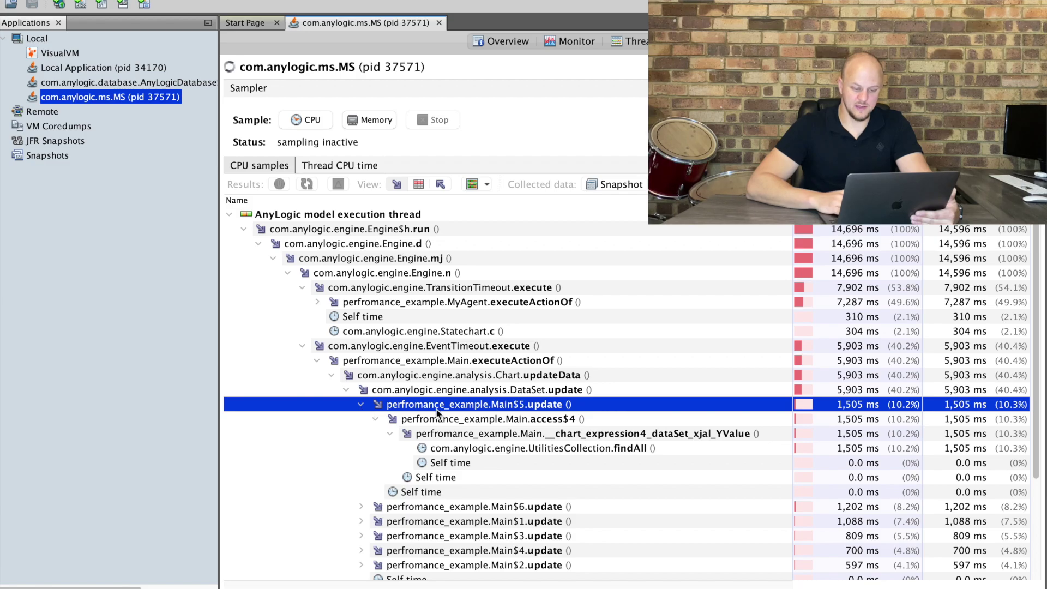
pyautogui.click(475, 450)
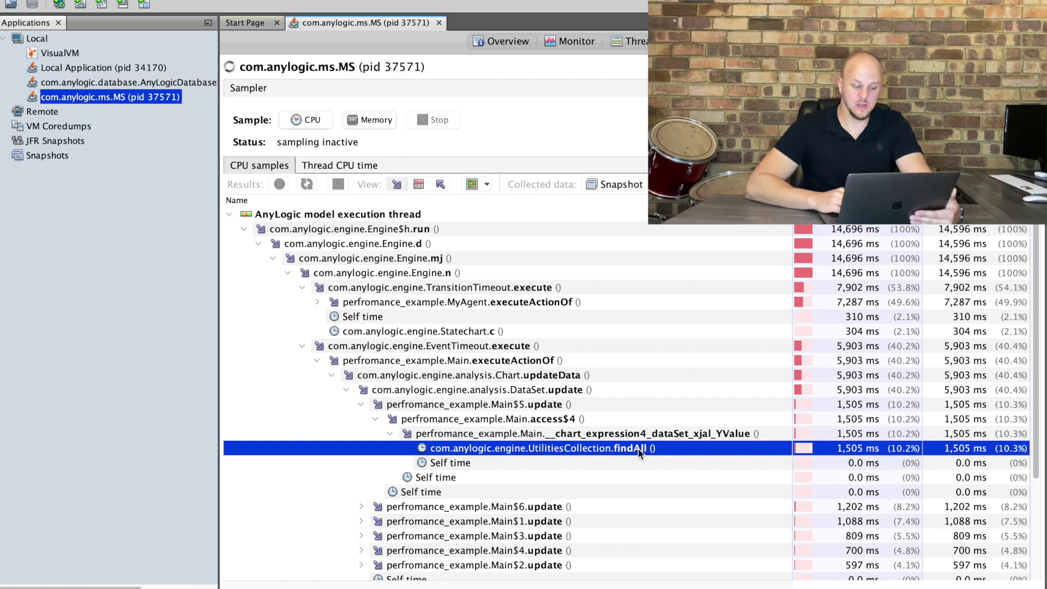
pyautogui.click(526, 408)
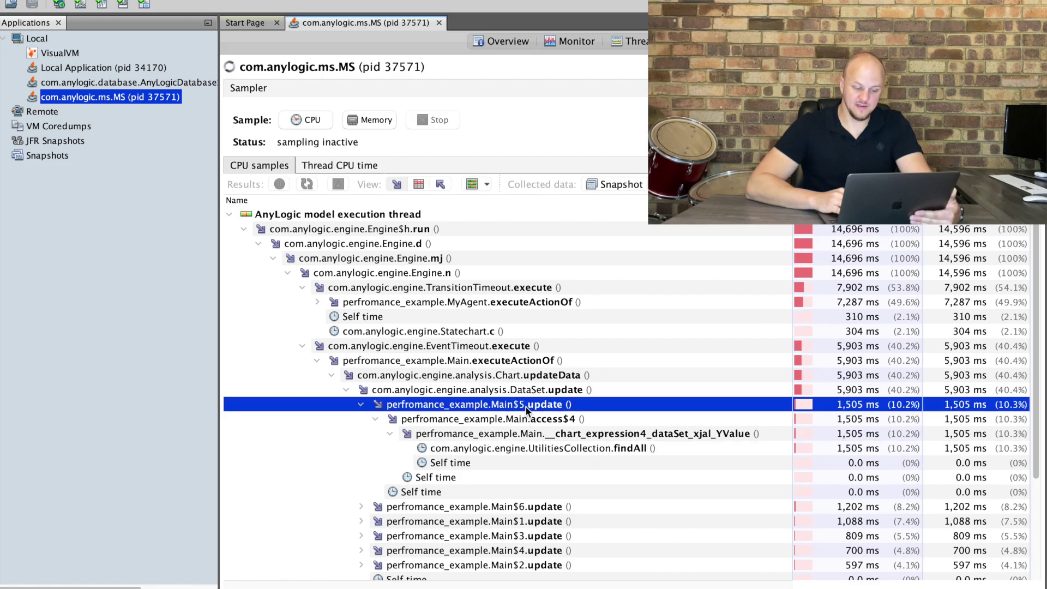
pyautogui.click(360, 404)
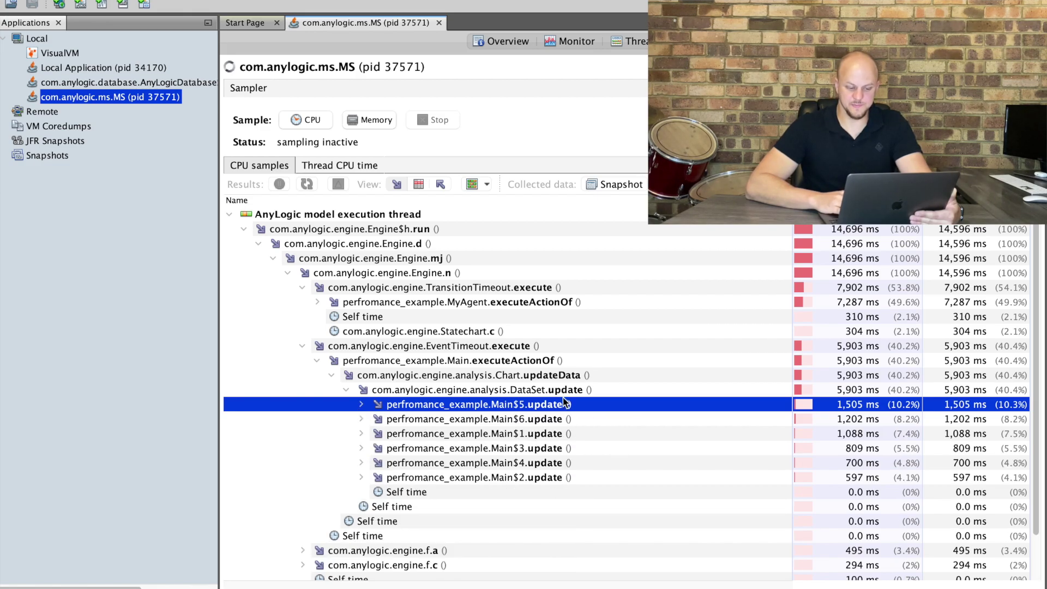
pyautogui.click(553, 391)
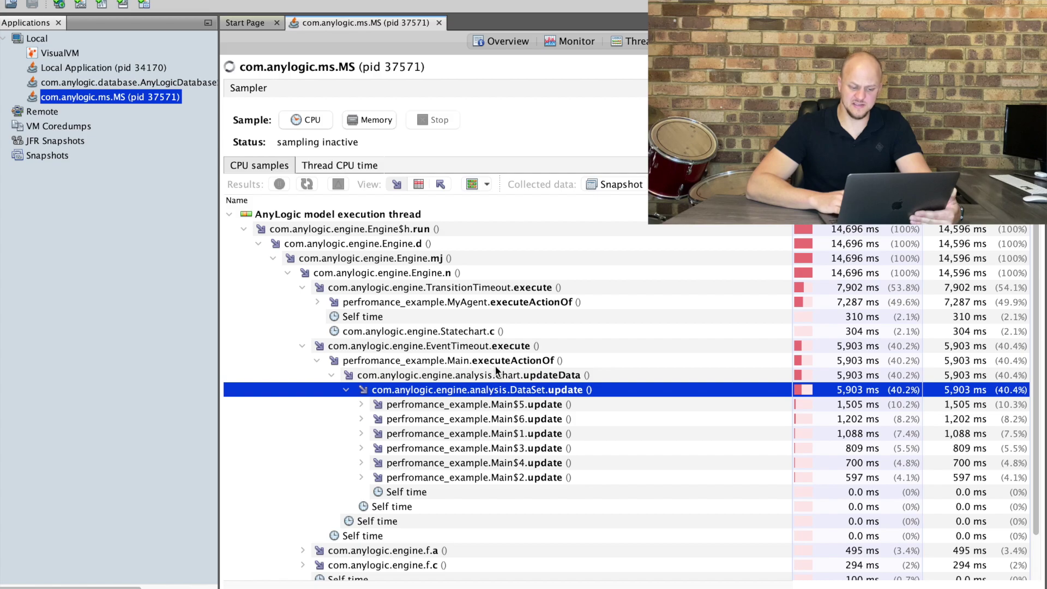
# Close the running simulation and return to the AnyLogic model editor
pyautogui.hotkey('ctrl', 'Up')
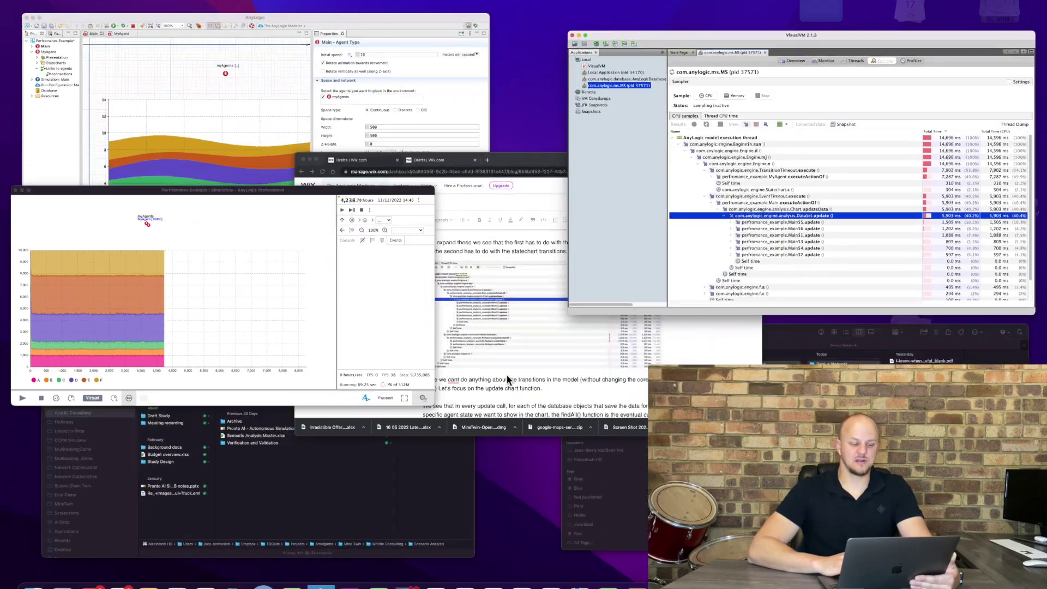
pyautogui.click(215, 247)
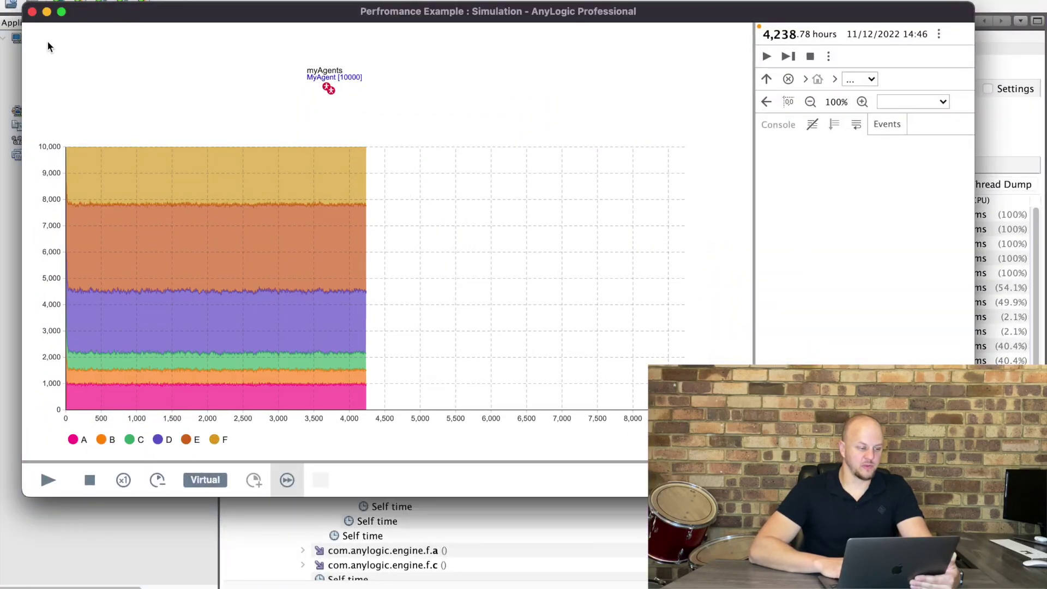
pyautogui.click(31, 13)
pyautogui.hotkey('ctrl', 'Up')
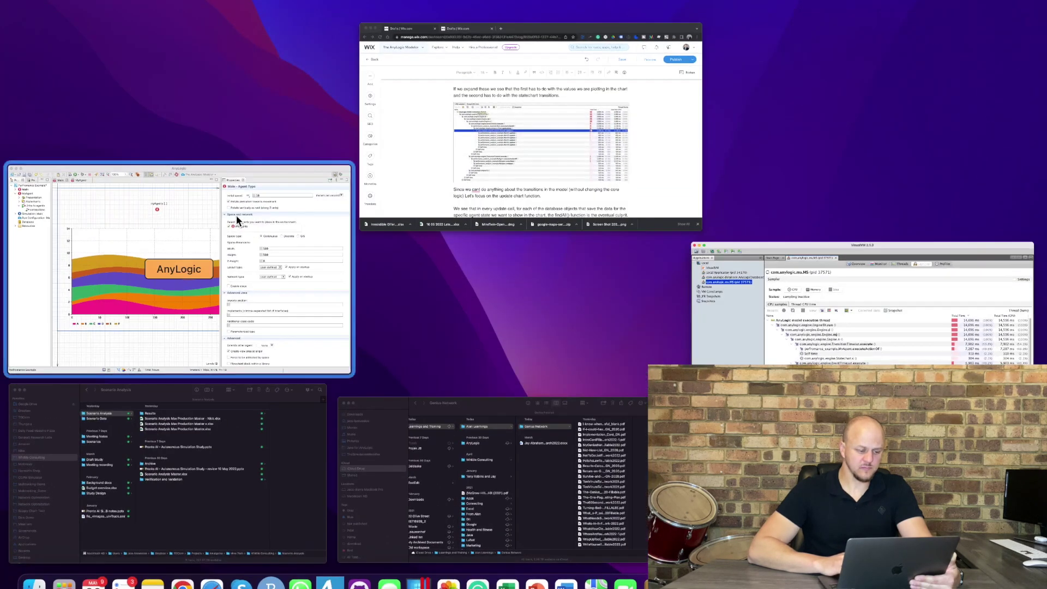
pyautogui.click(237, 223)
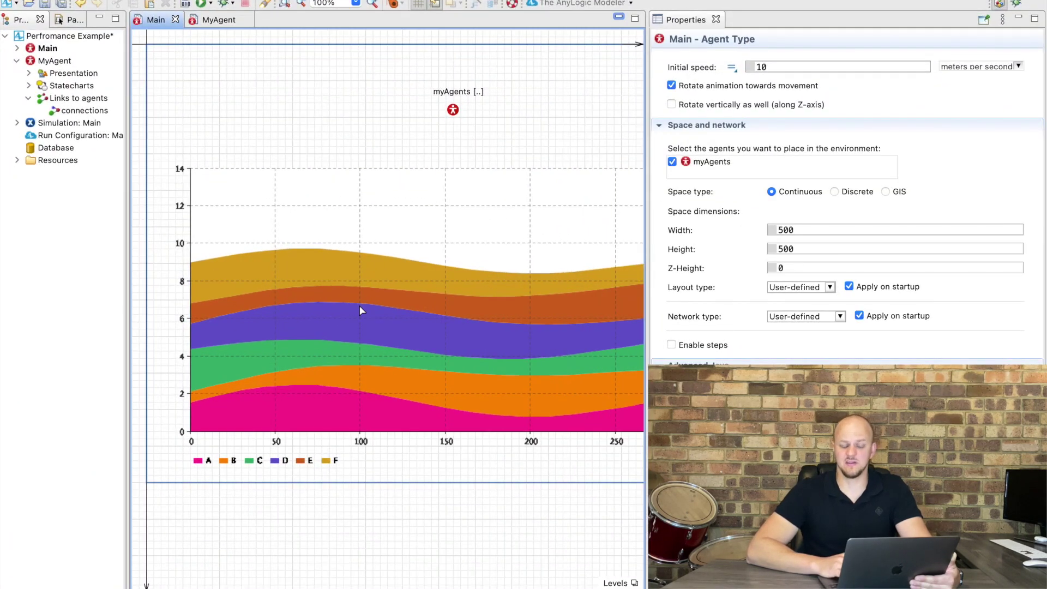
# Select the stacked chart and widen Properties to read series A's findAll(myAgents, …).size() expression
pyautogui.click(365, 271)
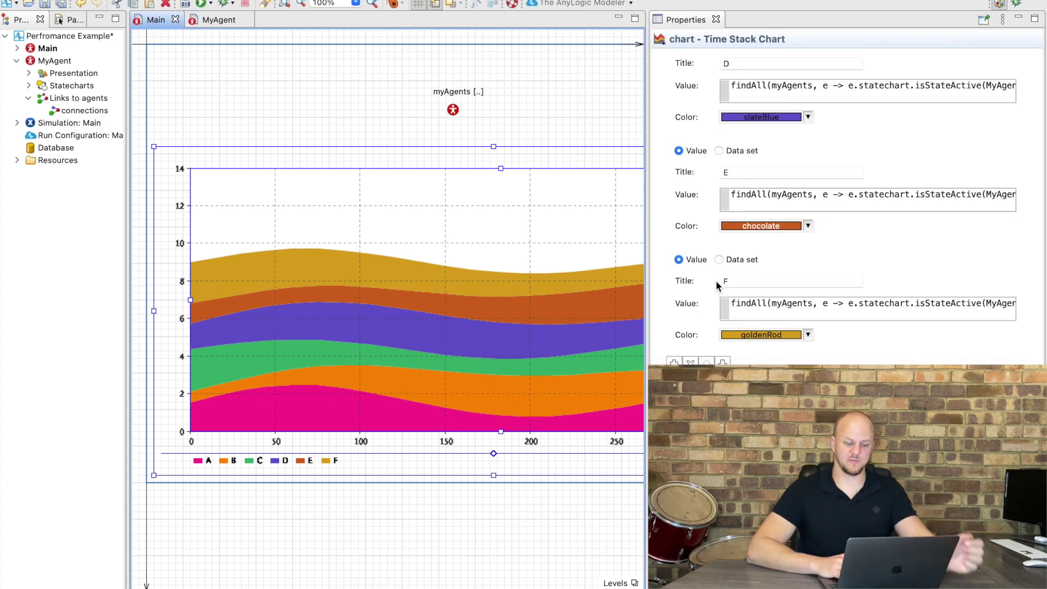
pyautogui.scroll(5, 784, 275)
pyautogui.scroll(4, 784, 275)
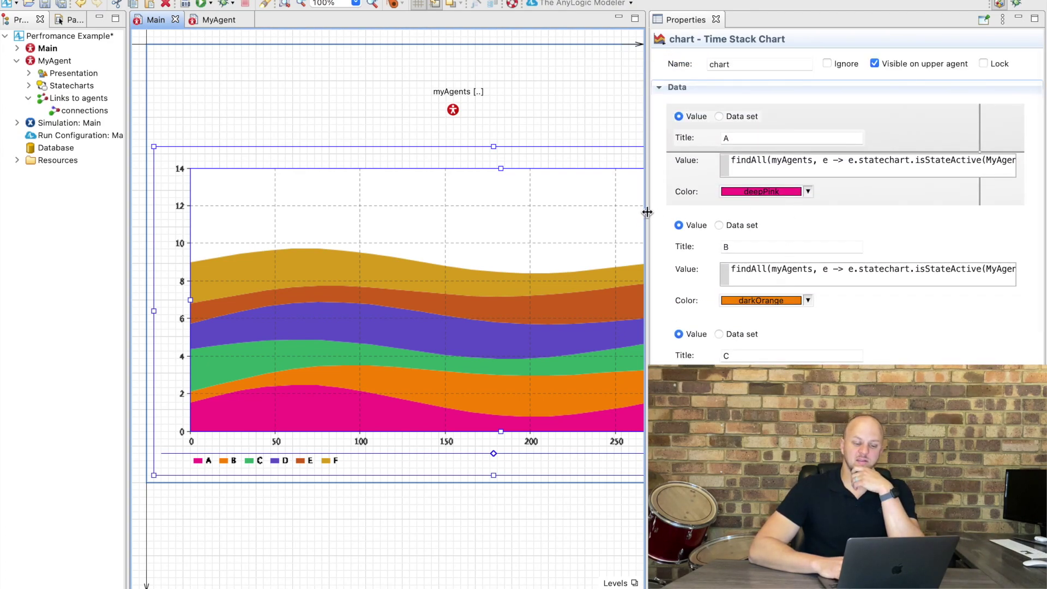
pyautogui.moveTo(646, 214); pyautogui.dragTo(369, 238)
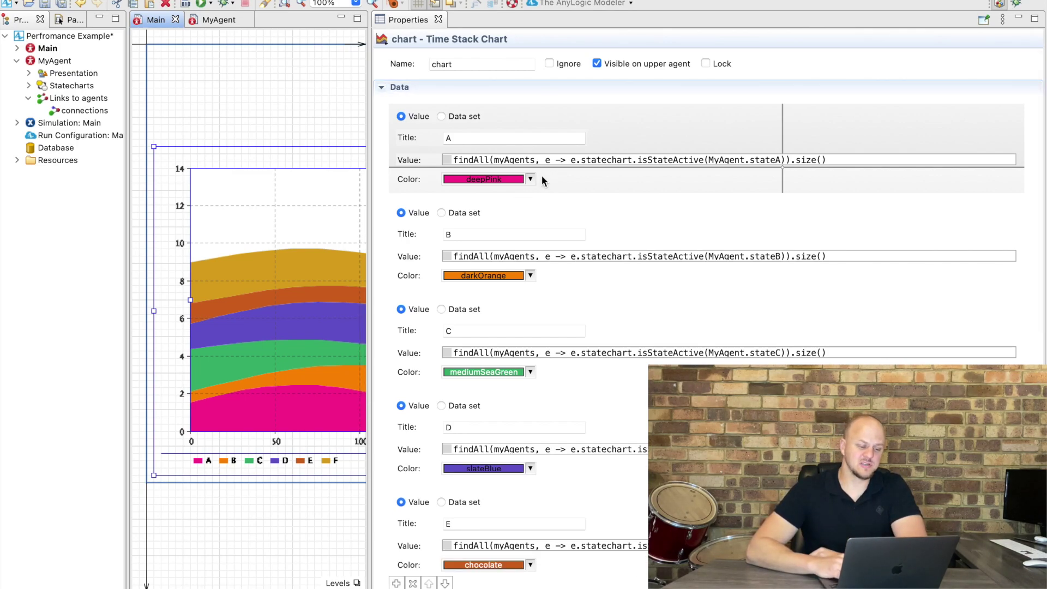
pyautogui.doubleClick(470, 160)
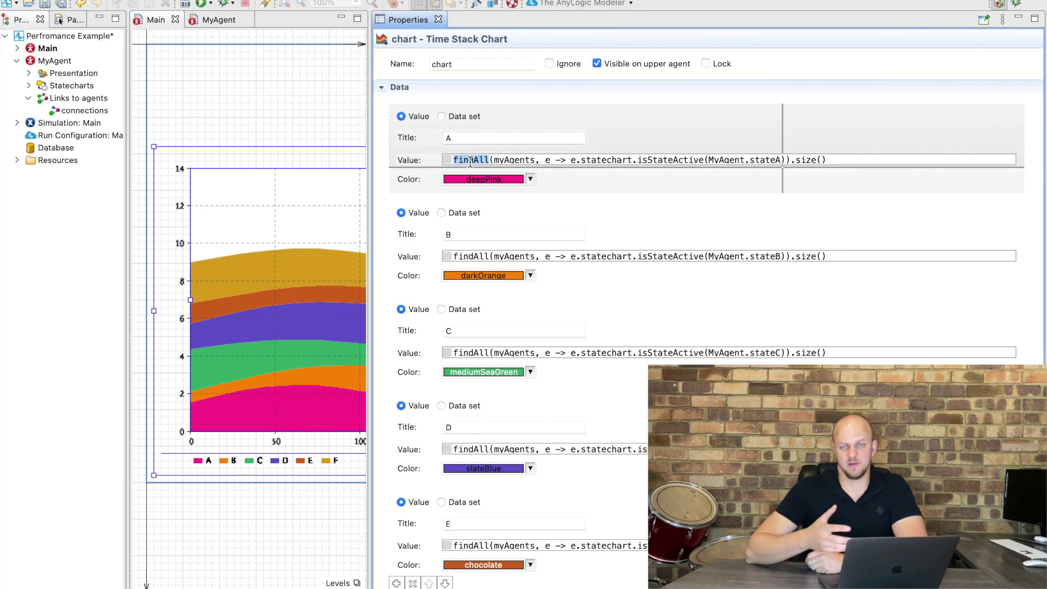
pyautogui.moveTo(827, 160); pyautogui.dragTo(446, 158)
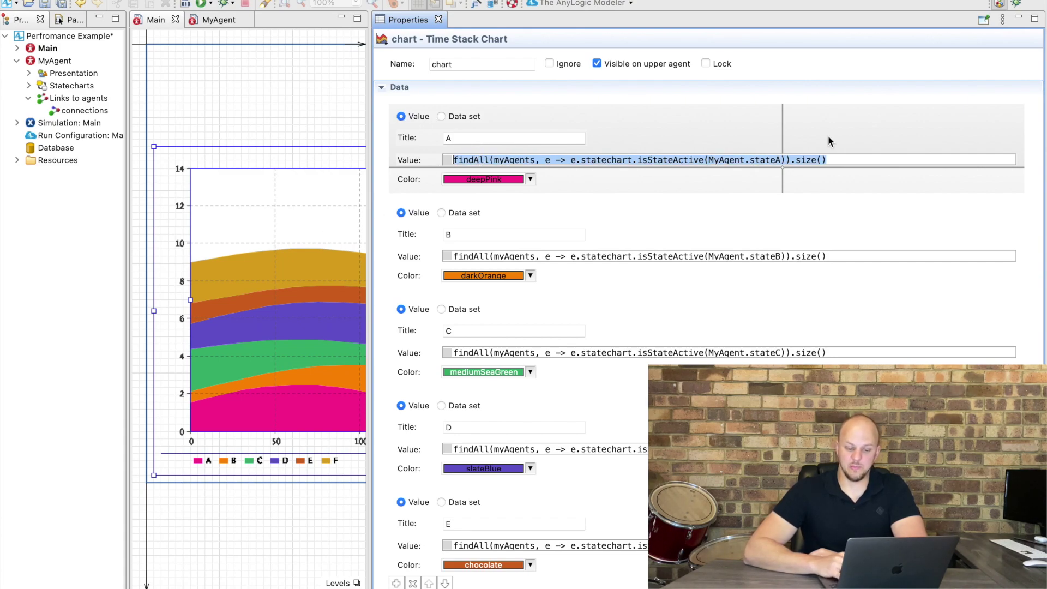
# Deselect series A's value expression in the chart properties
pyautogui.click(781, 172)
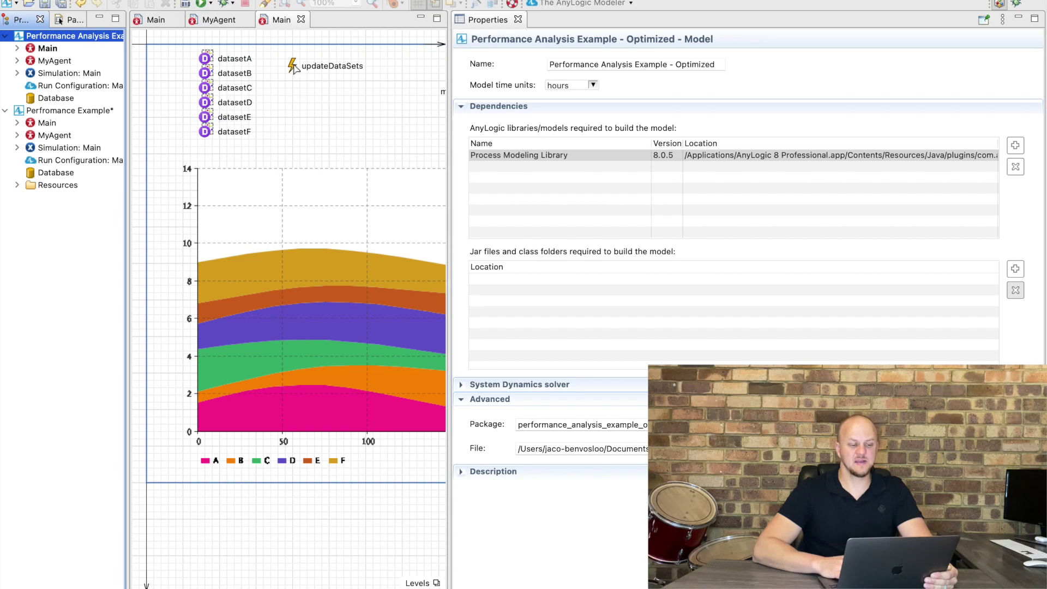
# Show the updateDataSets event's action code and highlight its stateA case and counter increment
pyautogui.click(382, 142)
pyautogui.click(330, 66)
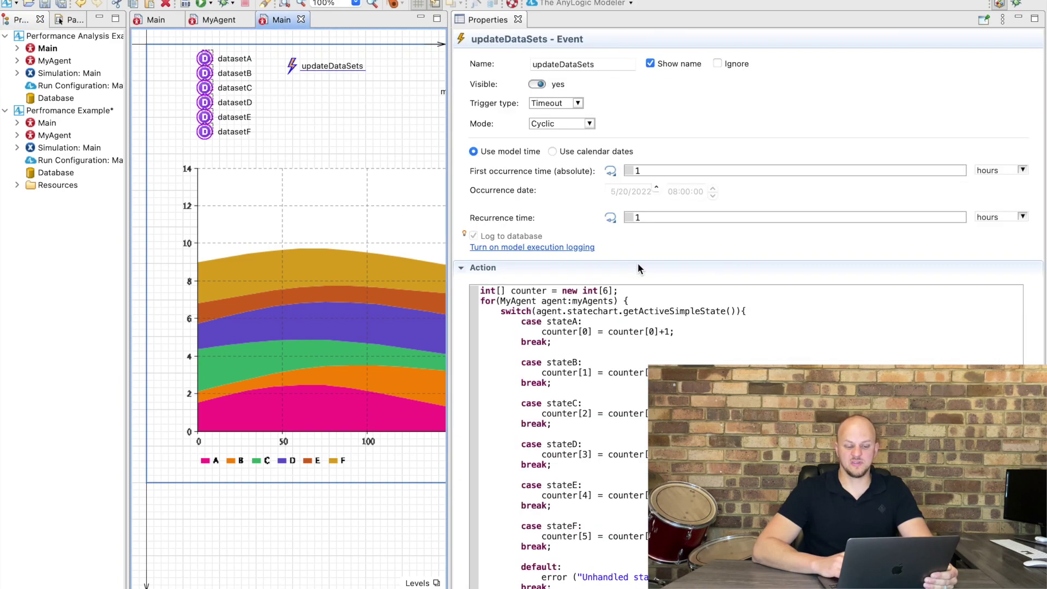
pyautogui.scroll(-5, 652, 311)
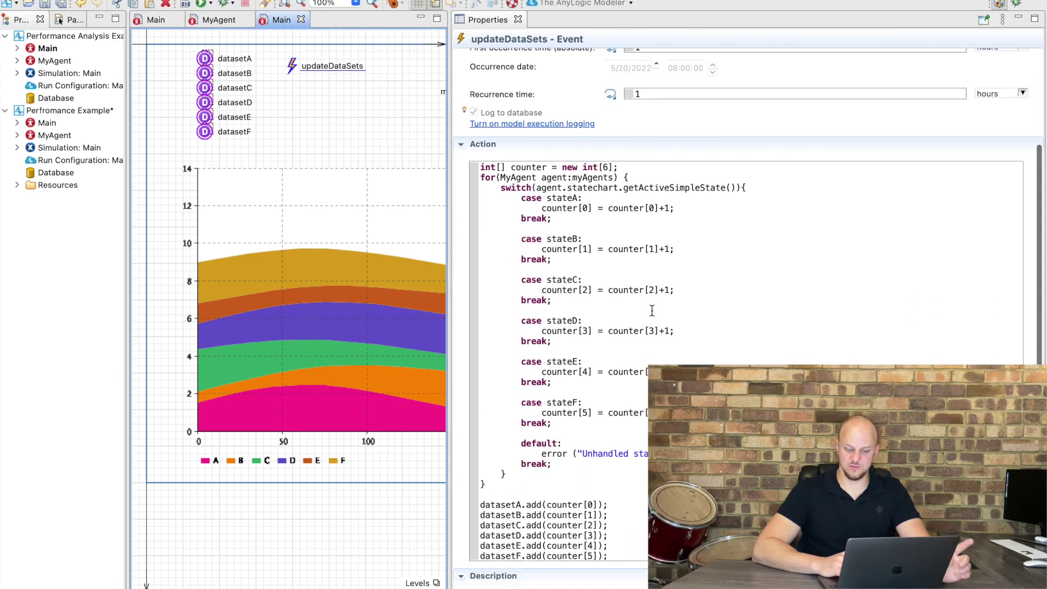
pyautogui.click(582, 200)
pyautogui.hotkey('shift', 'Home')
pyautogui.moveTo(676, 211); pyautogui.dragTo(541, 209)
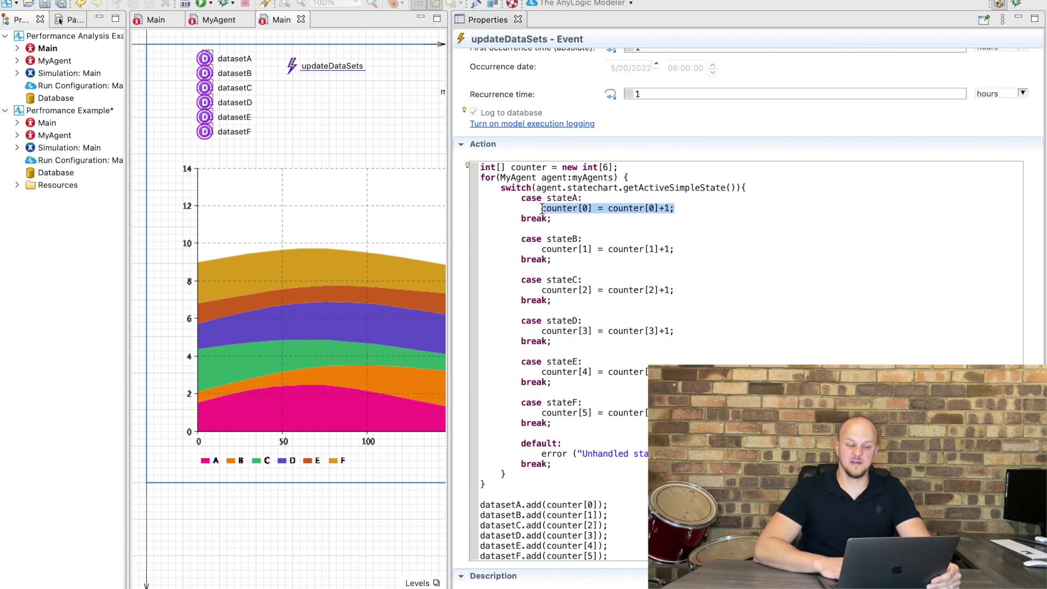
# Highlight the stateB increment, the int[6] counter array and datasetA.add(counter[0]), then select the chart
pyautogui.click(674, 250)
pyautogui.hotkey('shift', 'Home')
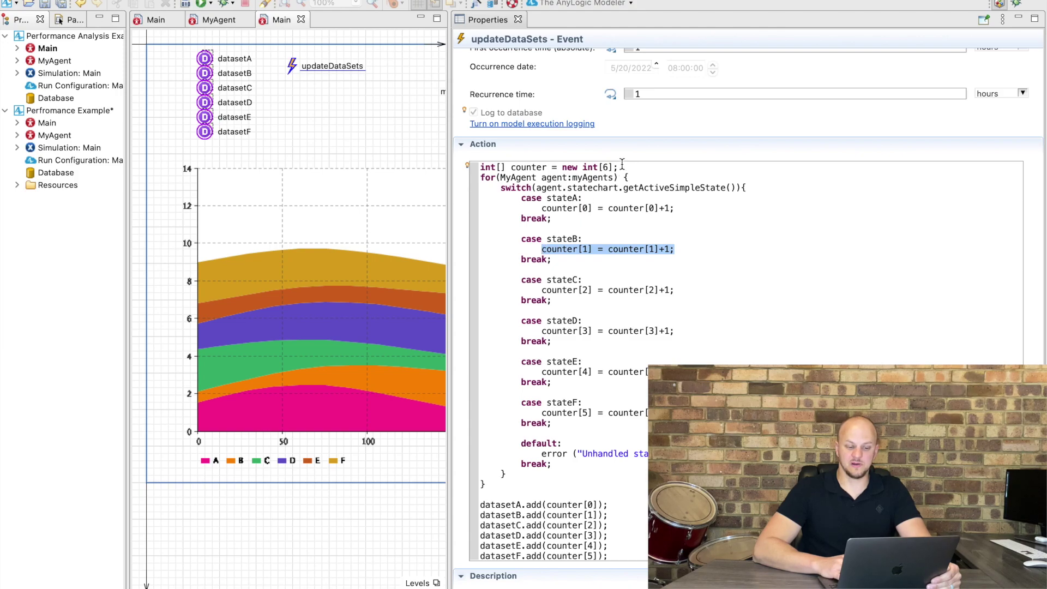
pyautogui.moveTo(621, 163); pyautogui.dragTo(566, 168)
pyautogui.click(608, 168)
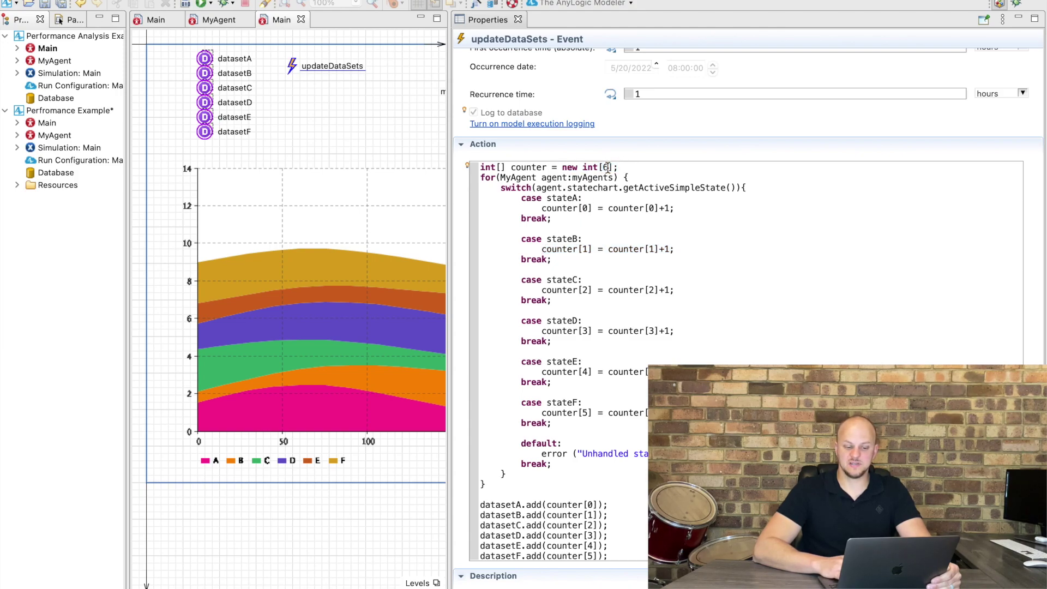
pyautogui.moveTo(616, 167); pyautogui.dragTo(575, 171)
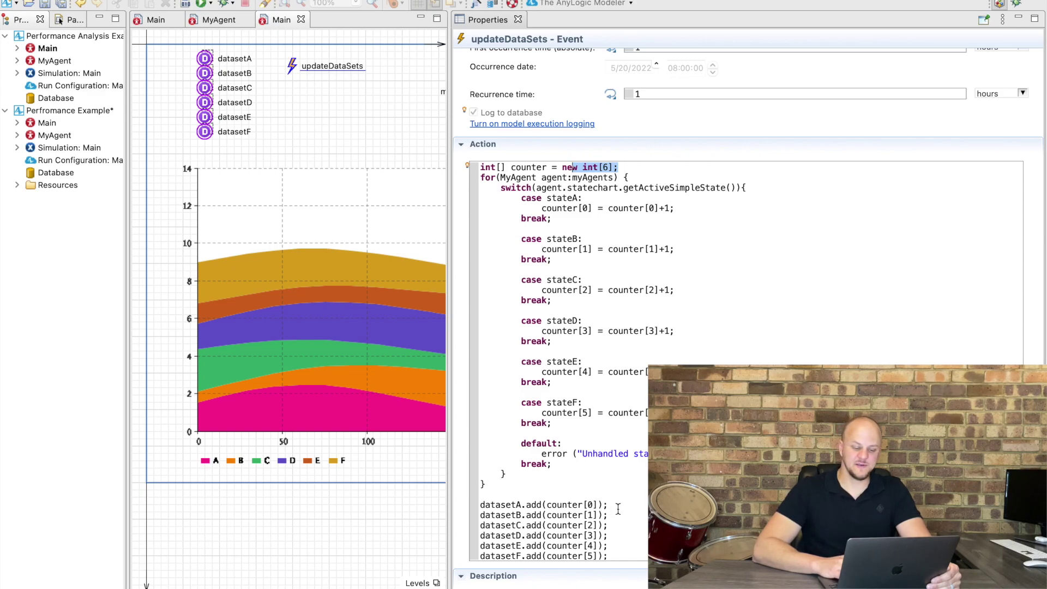
pyautogui.moveTo(617, 507); pyautogui.dragTo(465, 513)
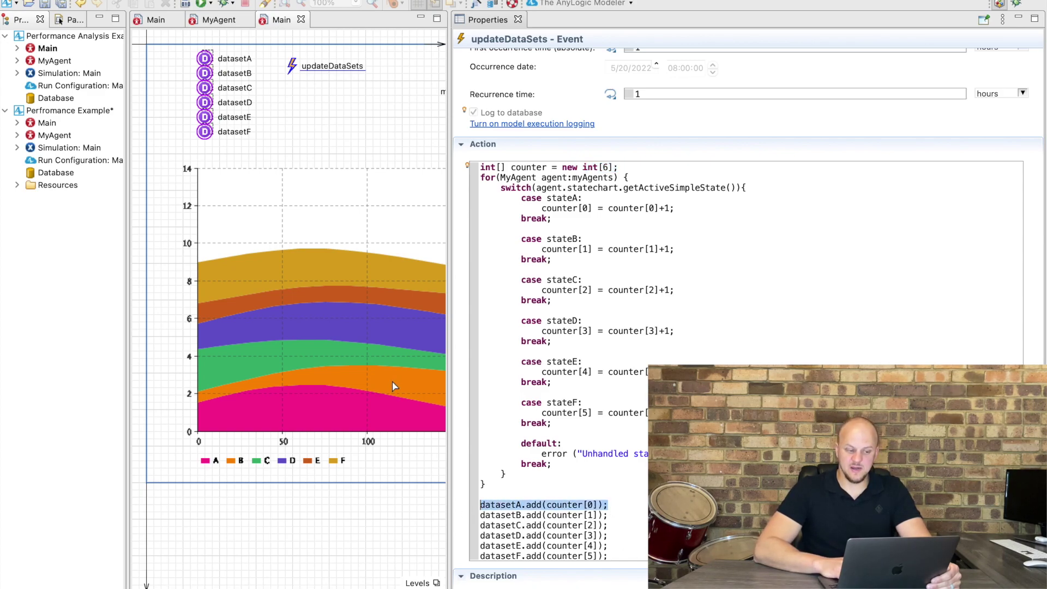
pyautogui.click(293, 300)
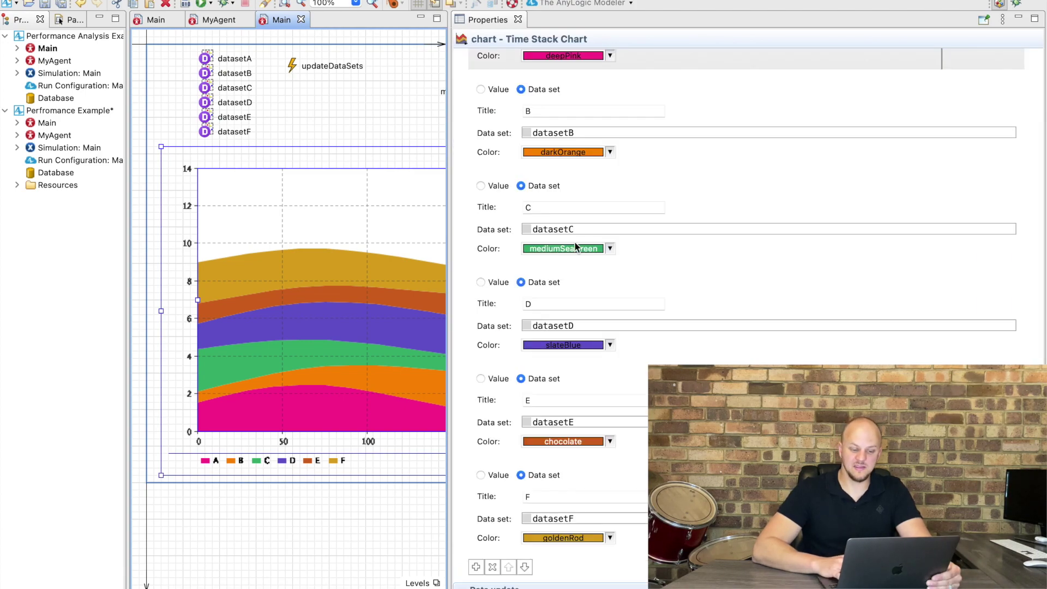
# Review the chart's data set C, run the optimized model with F5, and switch to VisualVM
pyautogui.click(504, 229)
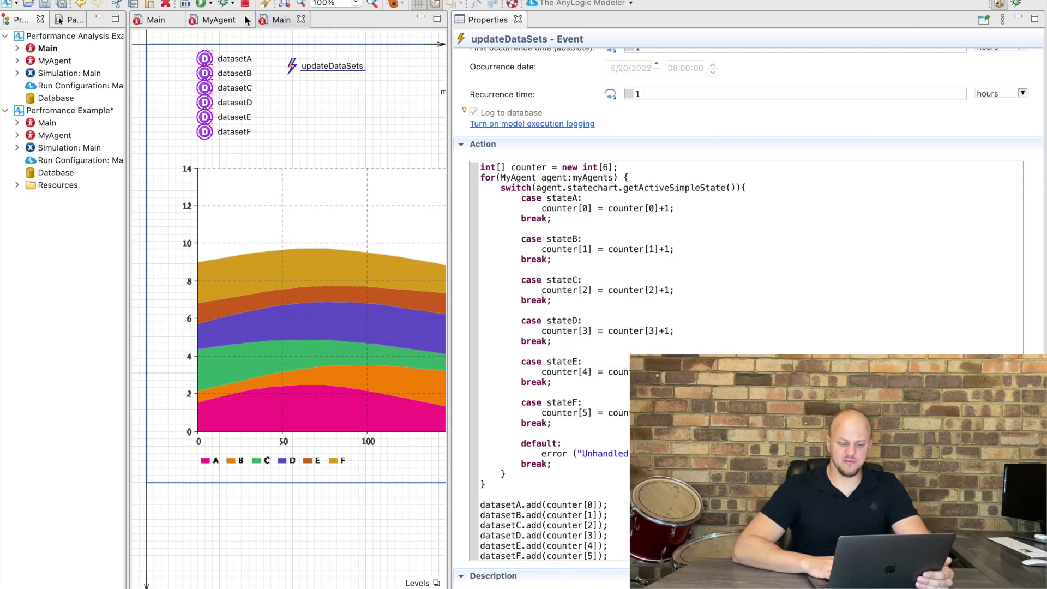
pyautogui.press('F5')
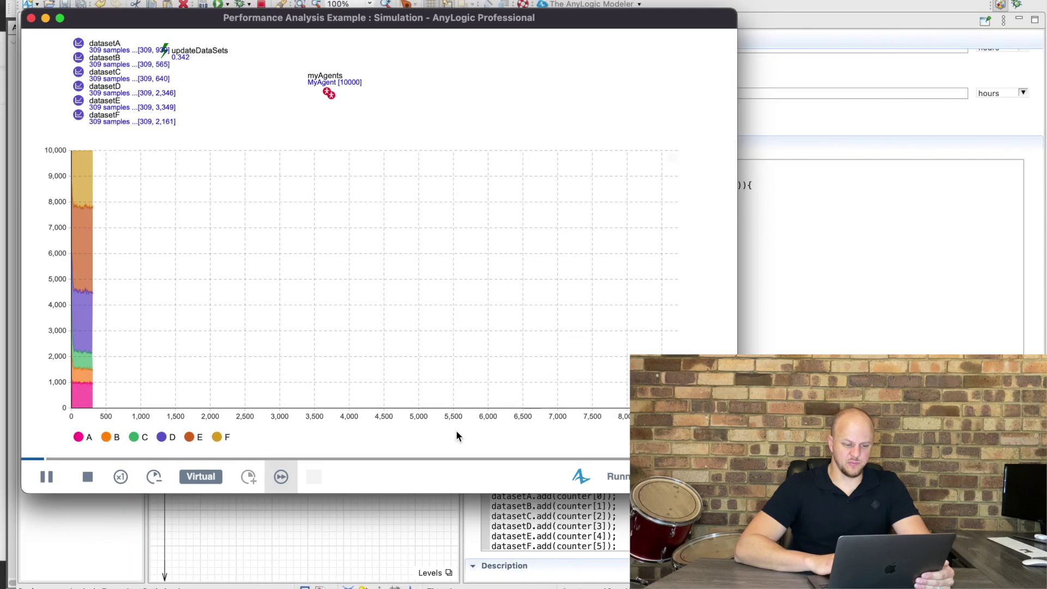
pyautogui.hotkey('ctrl', 'Up')
pyautogui.click(564, 296)
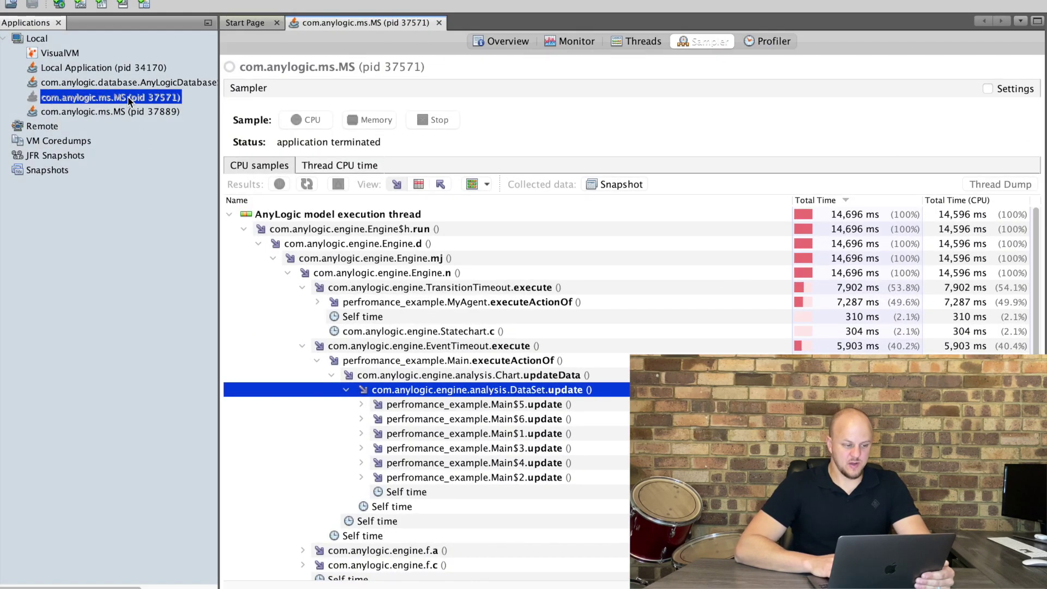
# Open process pid 37889 in the Sampler and take a short CPU sample
pyautogui.click(89, 112)
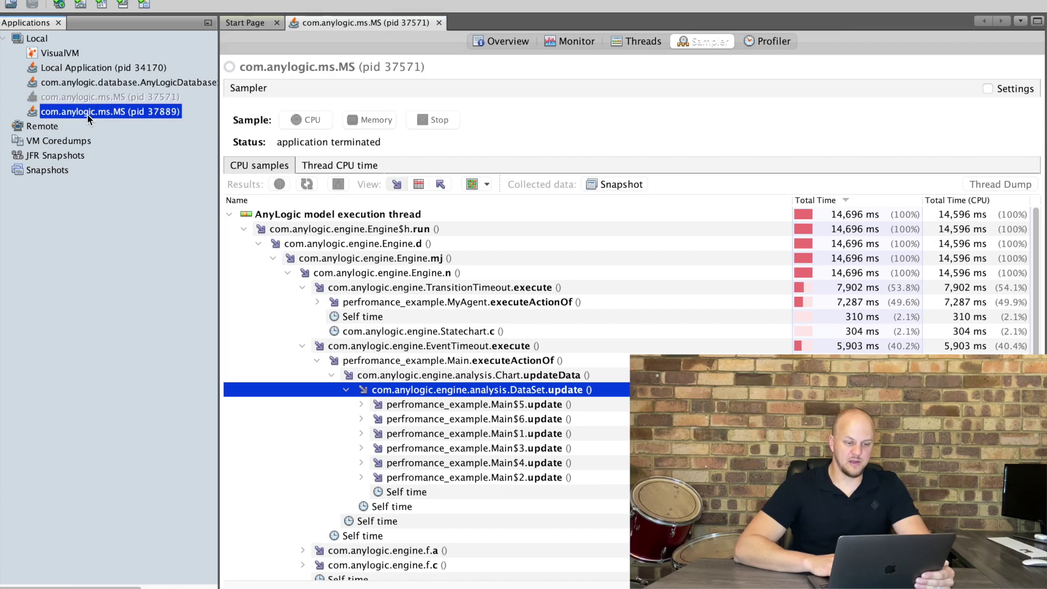
pyautogui.doubleClick(88, 114)
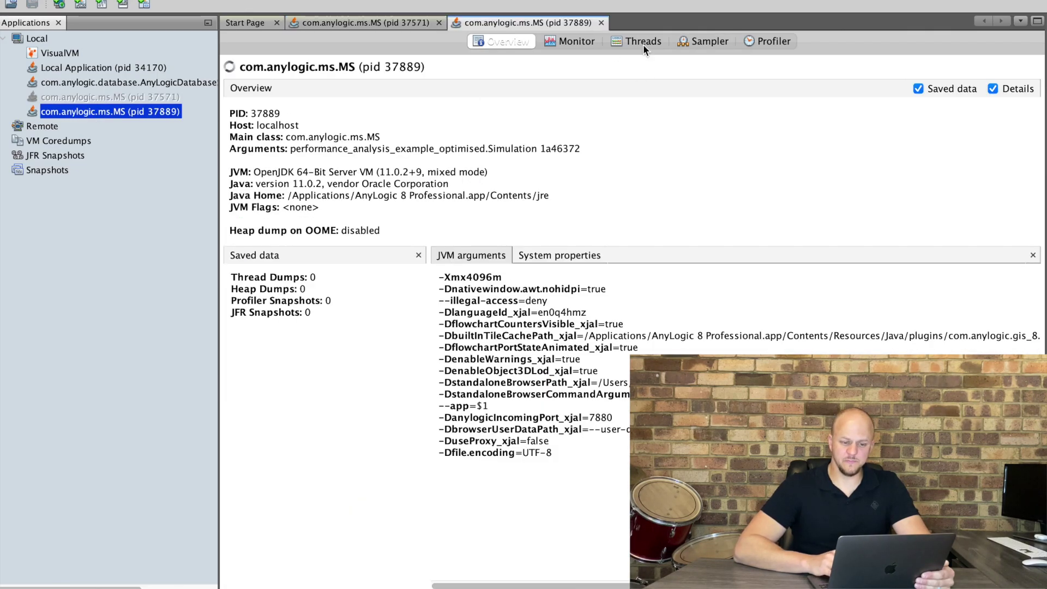
pyautogui.click(704, 44)
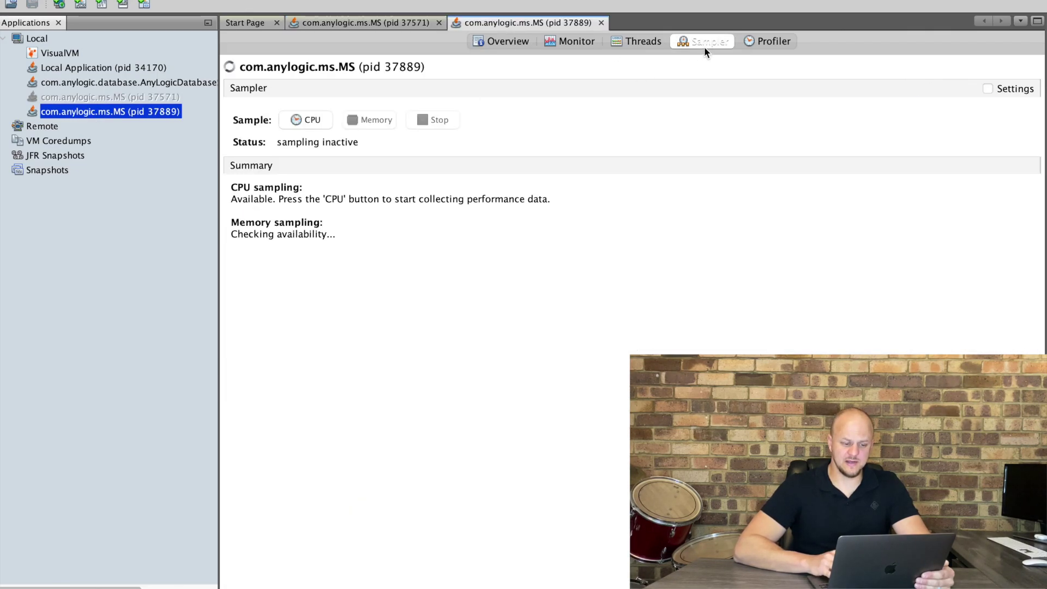
pyautogui.click(312, 119)
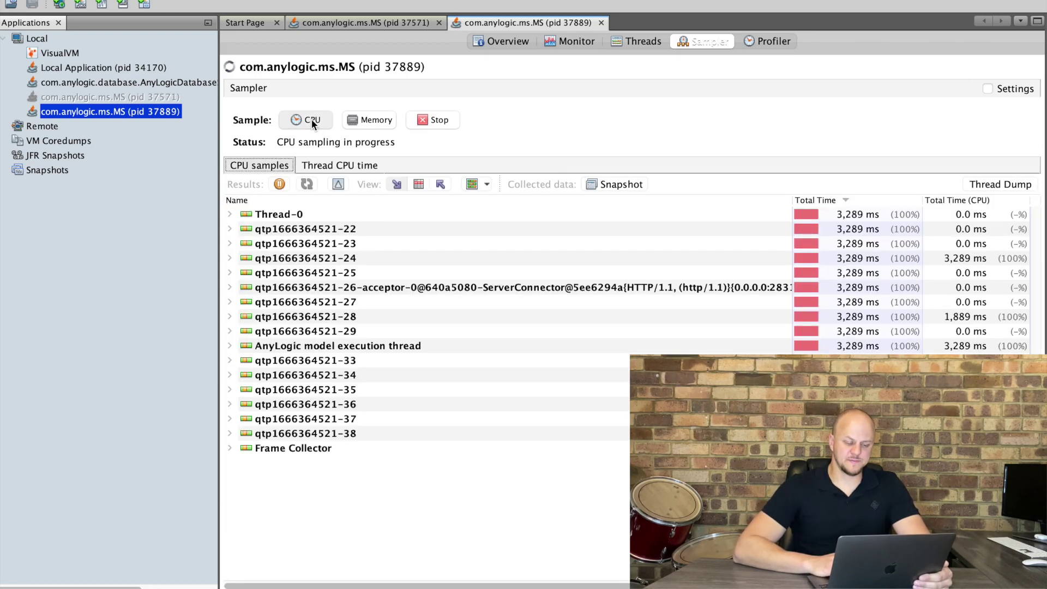
pyautogui.click(437, 121)
# Filter the CPU samples to only the AnyLogic model execution thread
pyautogui.click(472, 184)
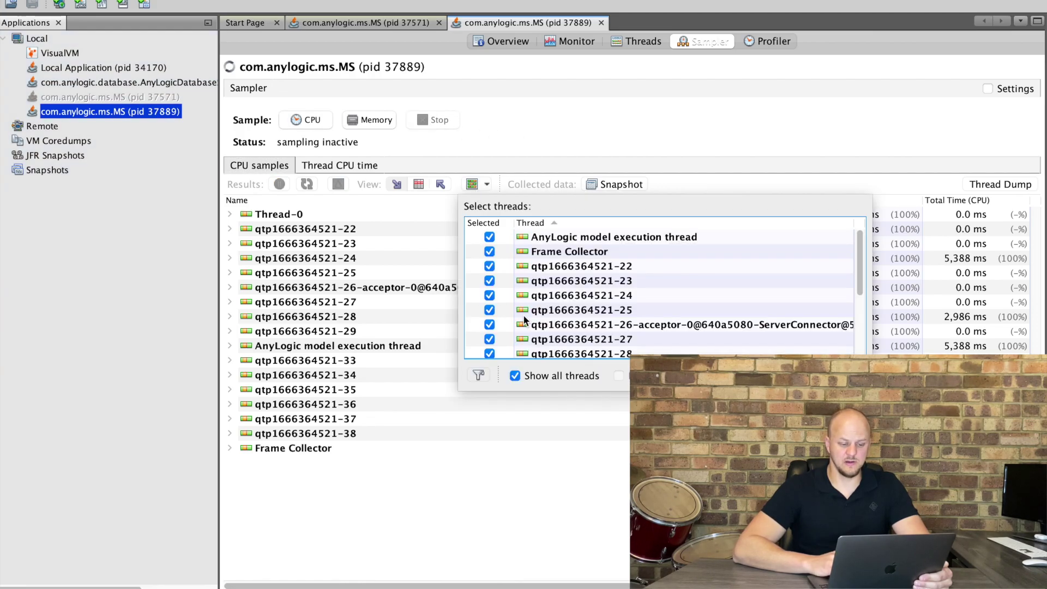
pyautogui.click(515, 376)
pyautogui.click(490, 237)
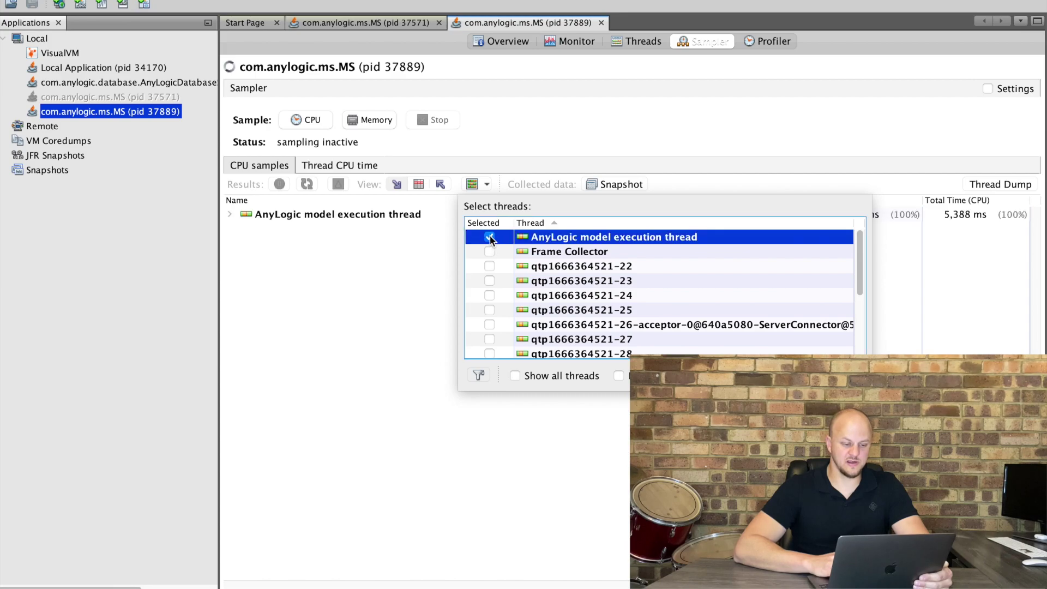
pyautogui.click(229, 213)
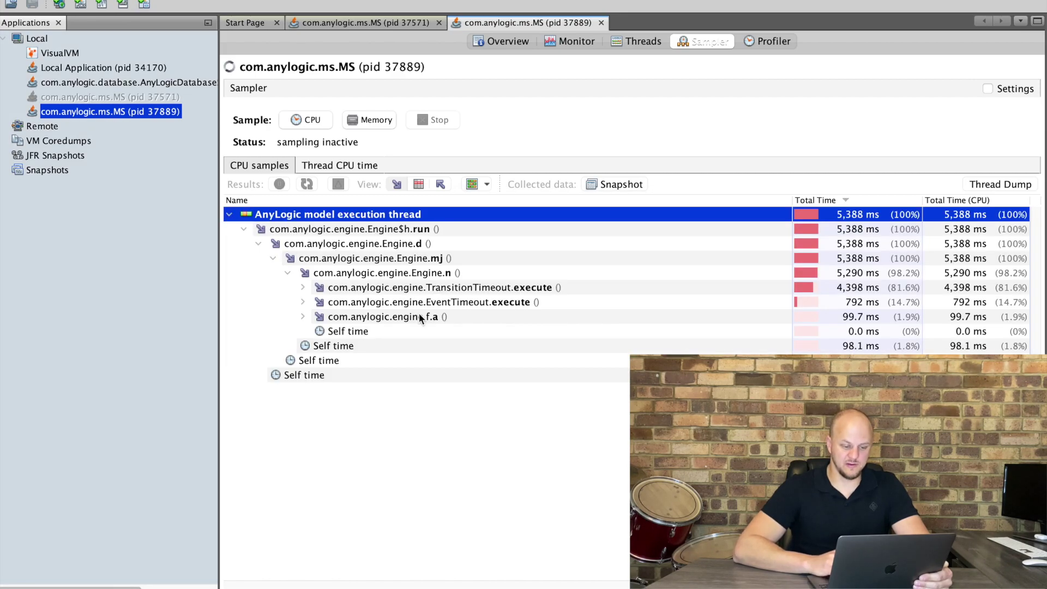
# Expand EventTimeout.execute, EventOriginator.c and TransitionTimeout.execute, showing Main.executeActionOf at 689 ms
pyautogui.click(442, 300)
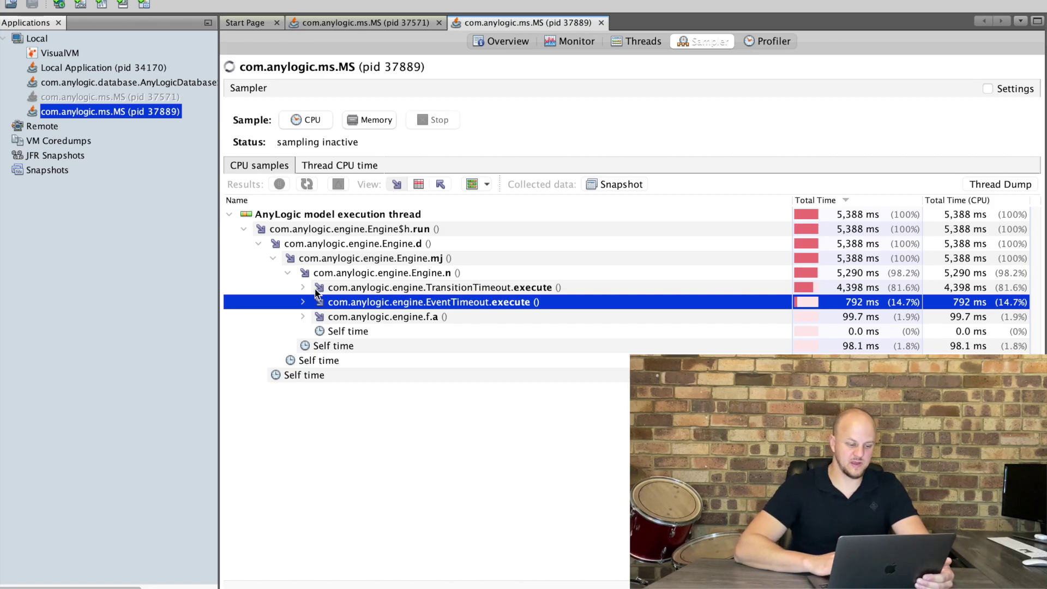
pyautogui.click(304, 302)
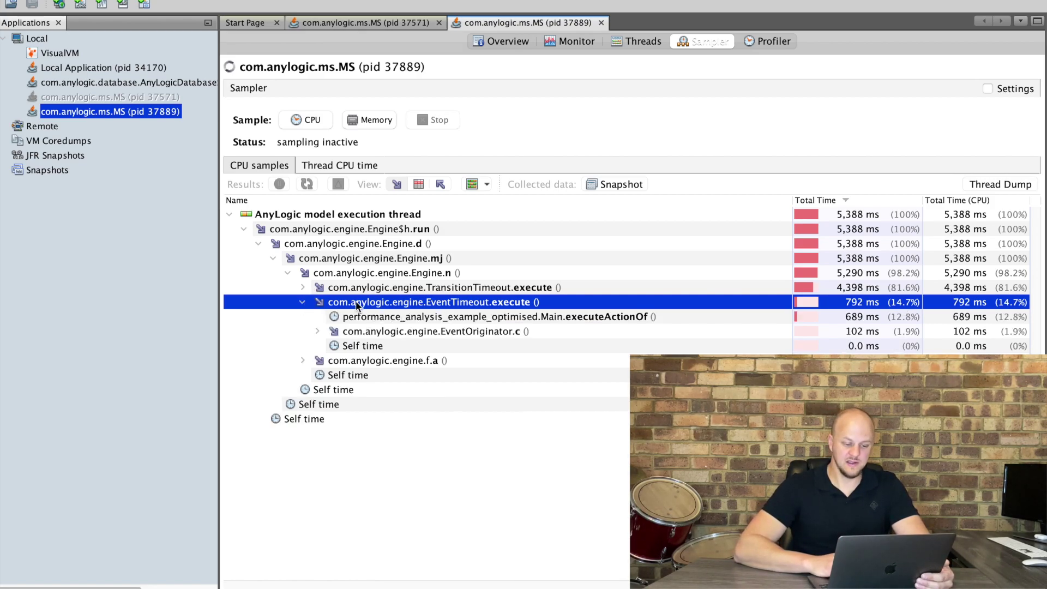
pyautogui.click(544, 318)
pyautogui.click(317, 331)
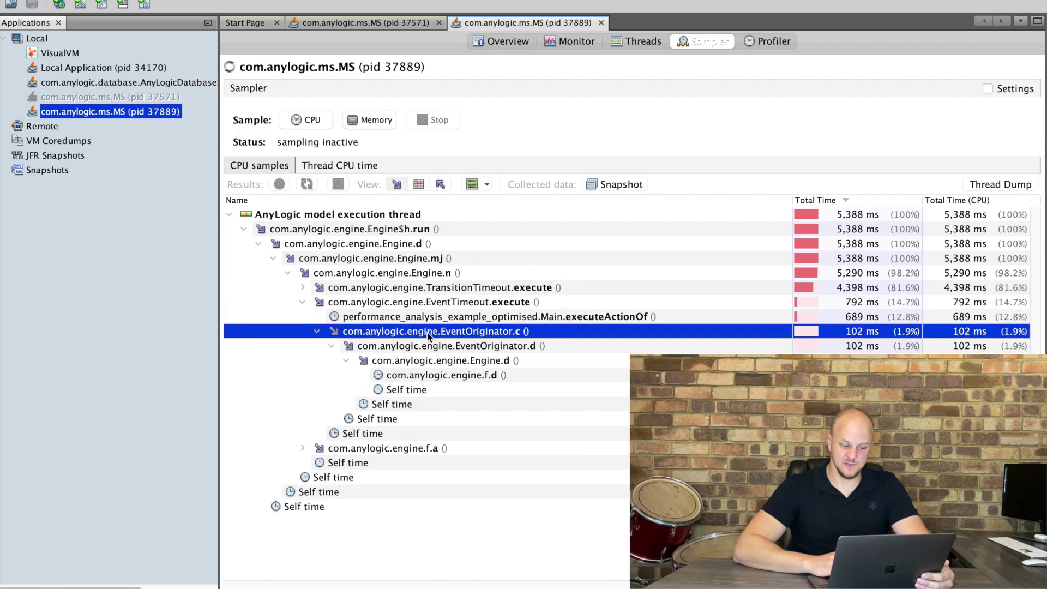
pyautogui.click(498, 317)
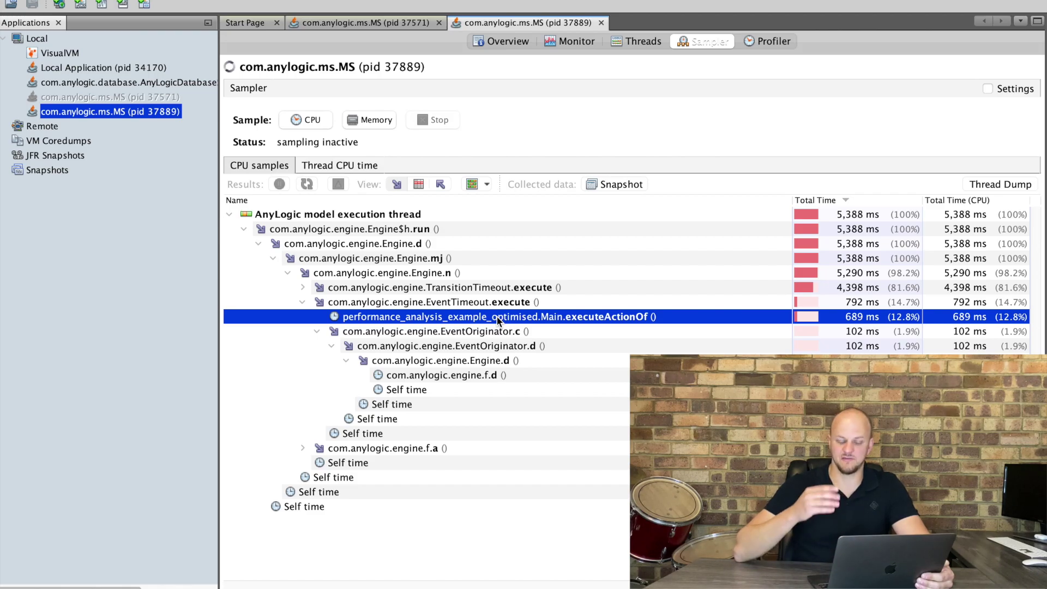
pyautogui.click(420, 289)
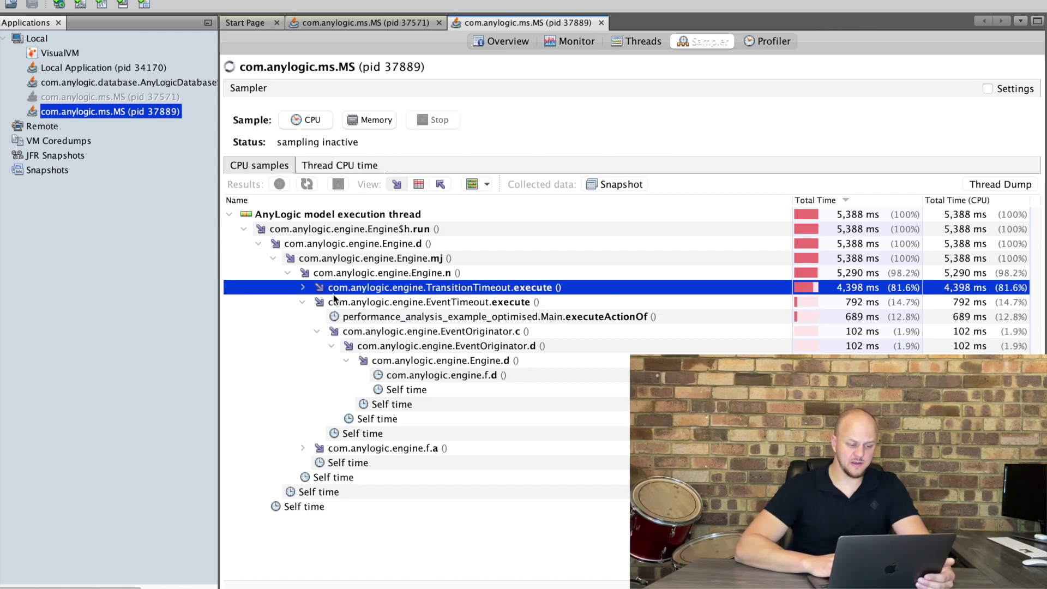
pyautogui.click(302, 288)
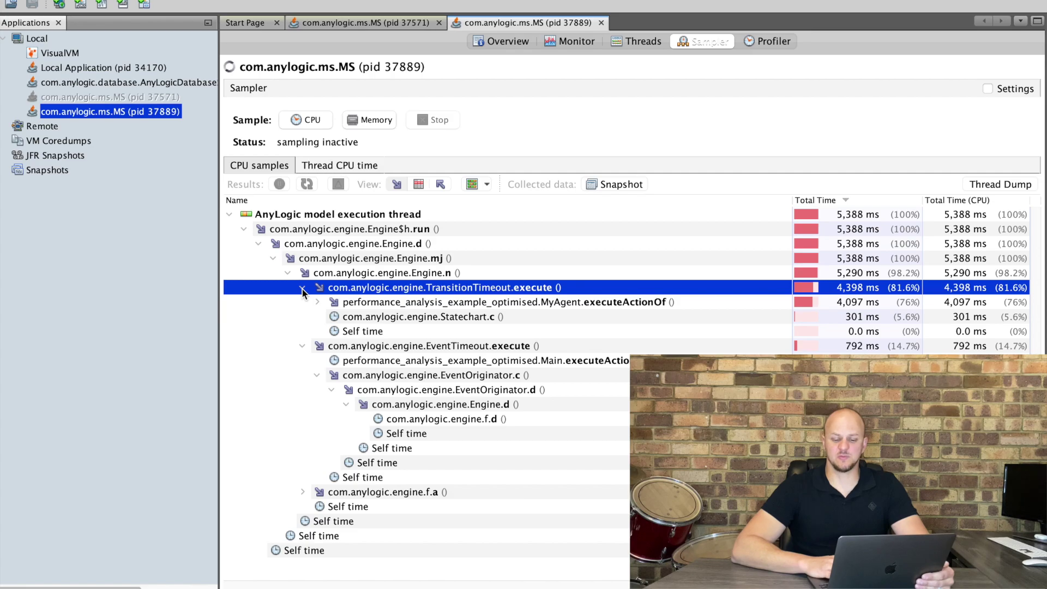